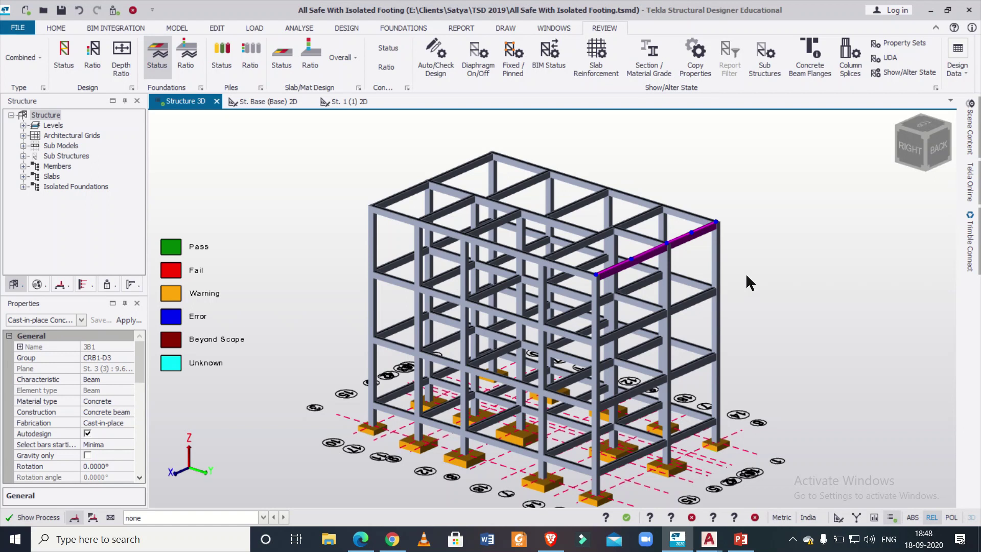
Select the top-floor concrete beam 3B1 (250x300, M 20) in the 3D model and zoom in on it.
scroll(735, 231, "up", 3)
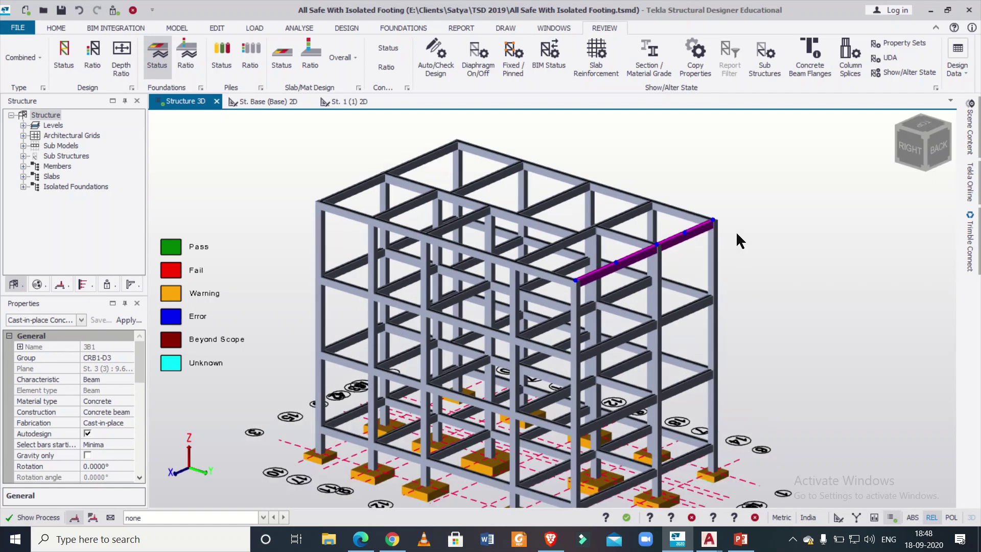
scroll(736, 231, "down", 1)
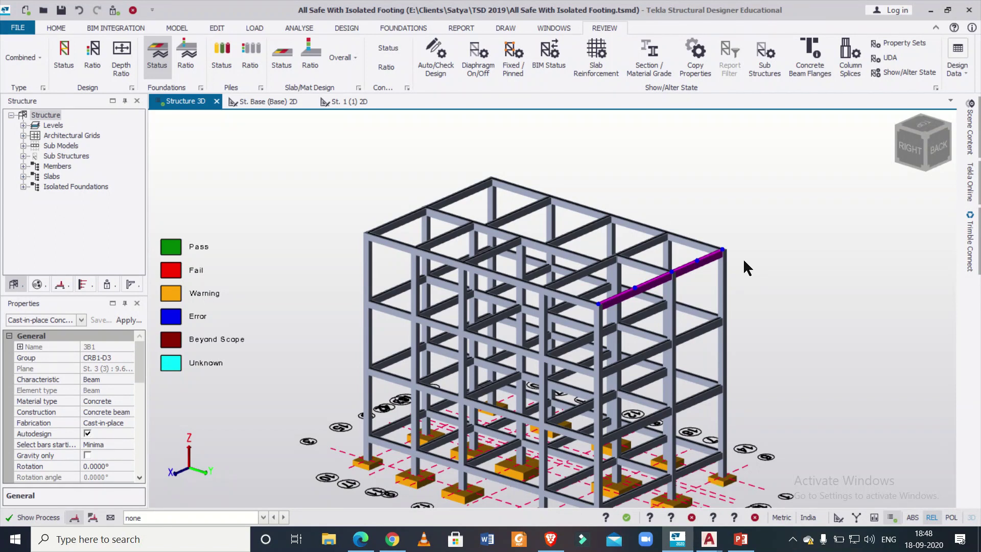
scroll(742, 259, "down", 1)
scroll(743, 258, "down", 1)
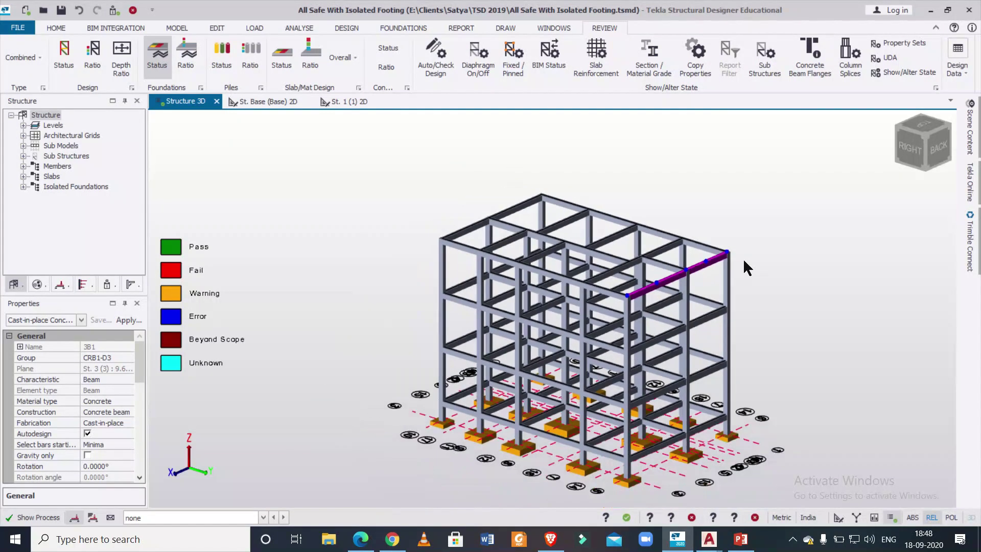
mouse_move(753, 258)
middle_mouse_down()
mouse_move(771, 229)
mouse_move(747, 253)
middle_mouse_up()
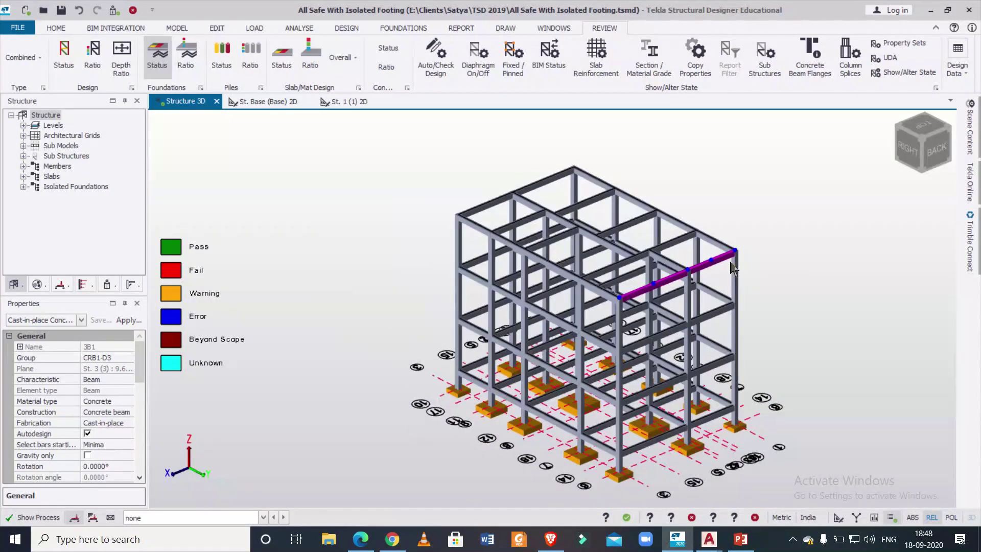
mouse_move(743, 255)
scroll(725, 258, "up", 3)
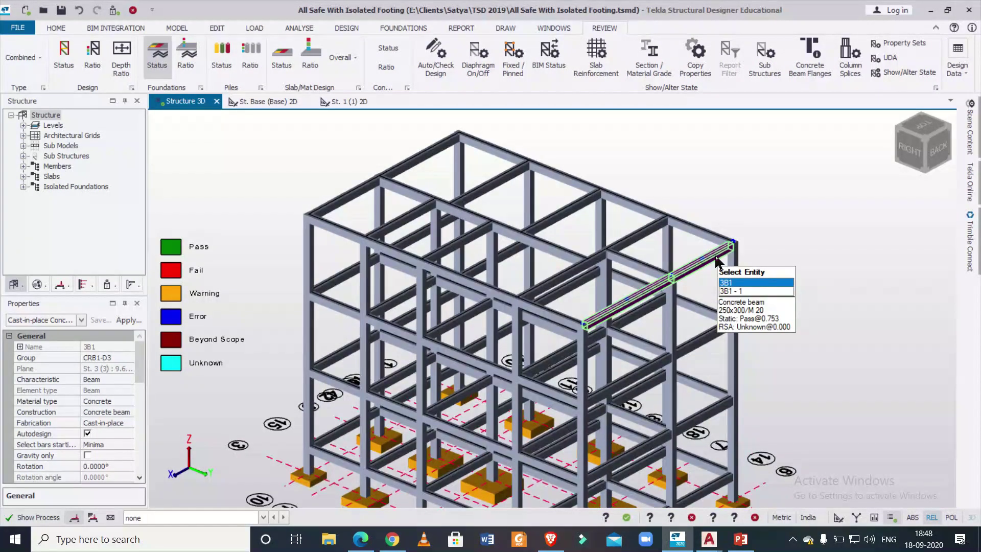
left_click(715, 259)
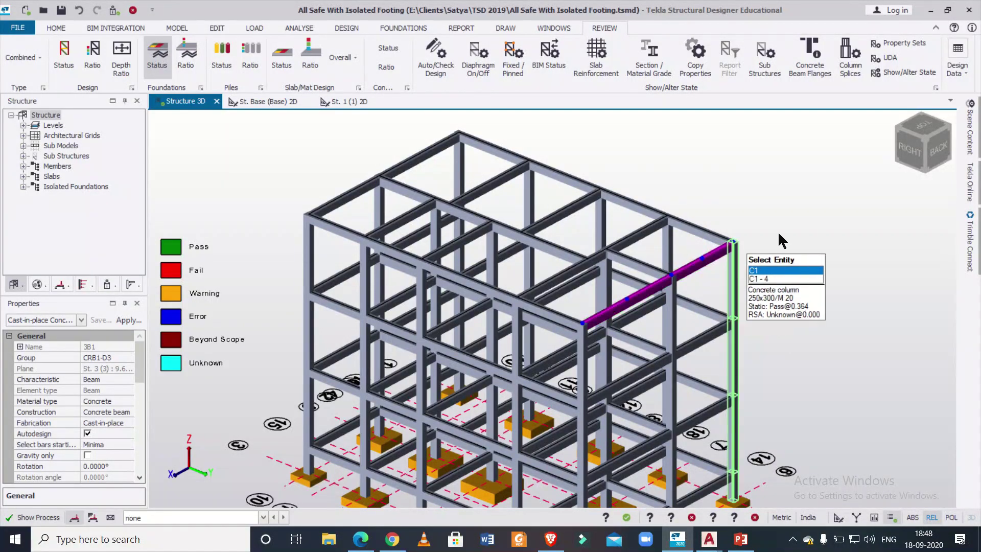
middle_click_drag(828, 262, 847, 263)
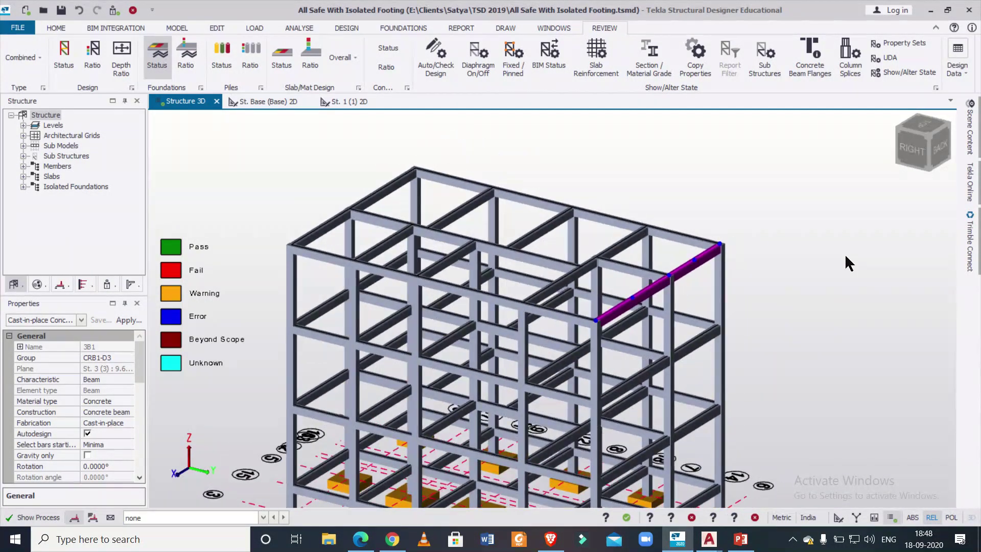
scroll(780, 246, "up", 3)
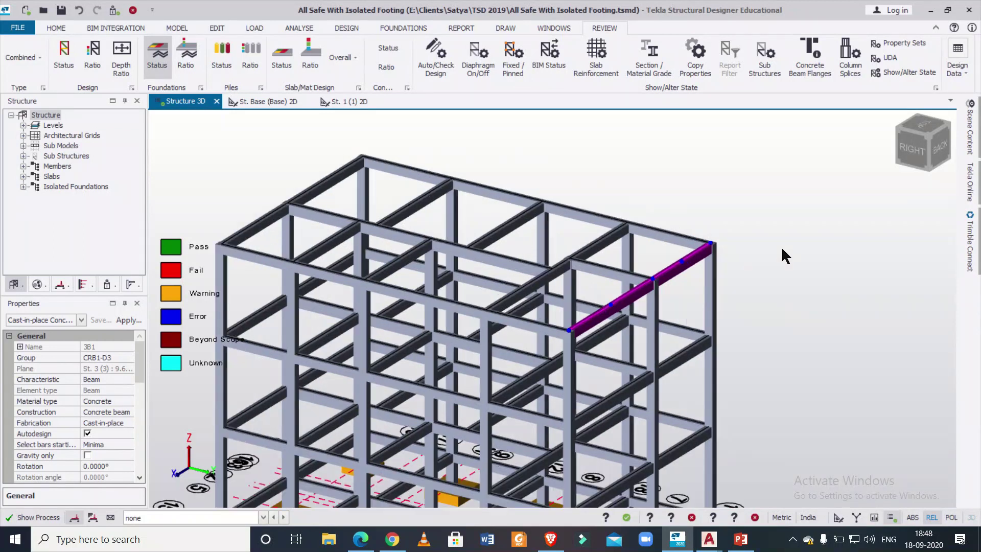
Open the Report for Member for beam 3B1 from its right-click menu.
right_click(680, 264)
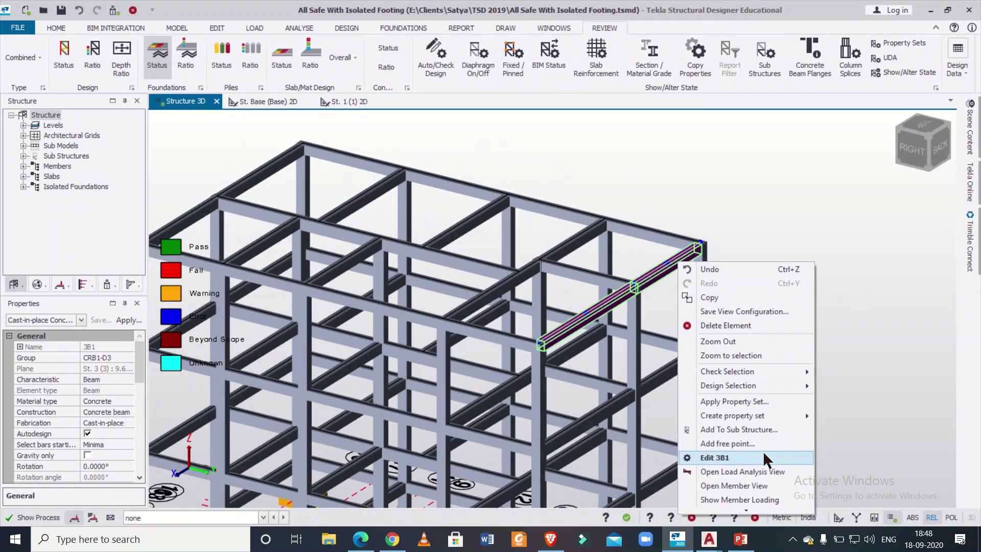
mouse_move(745, 508)
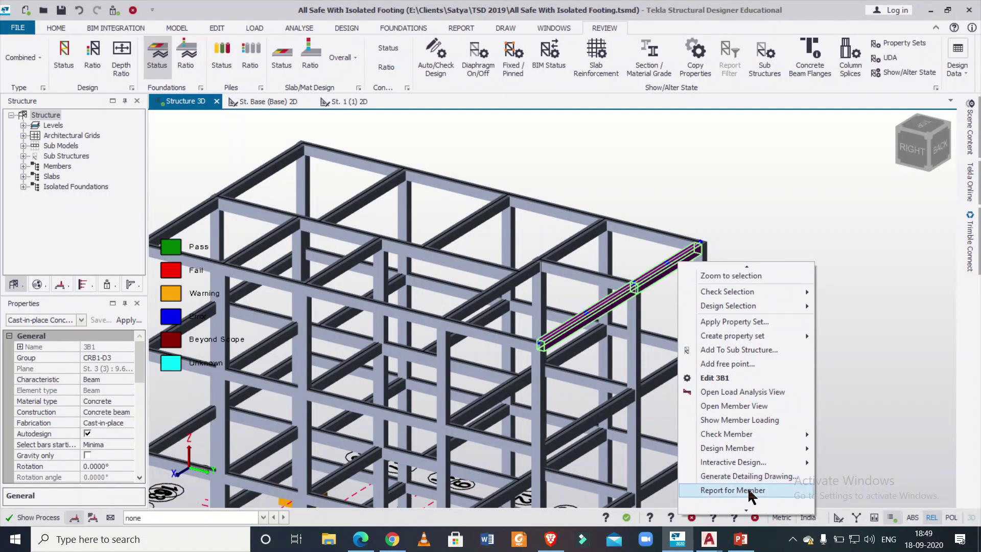
left_click(748, 489)
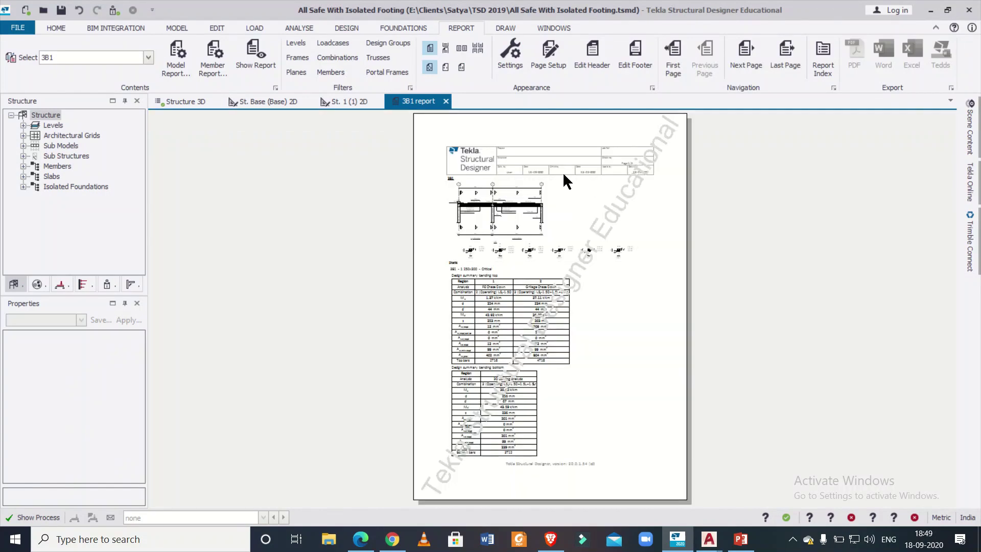
Zoom into the 3B1 report's elevation showing 2T16 top bars, 3T12 bottom bars and T8 links.
scroll(445, 218, "up", 2, "ctrl")
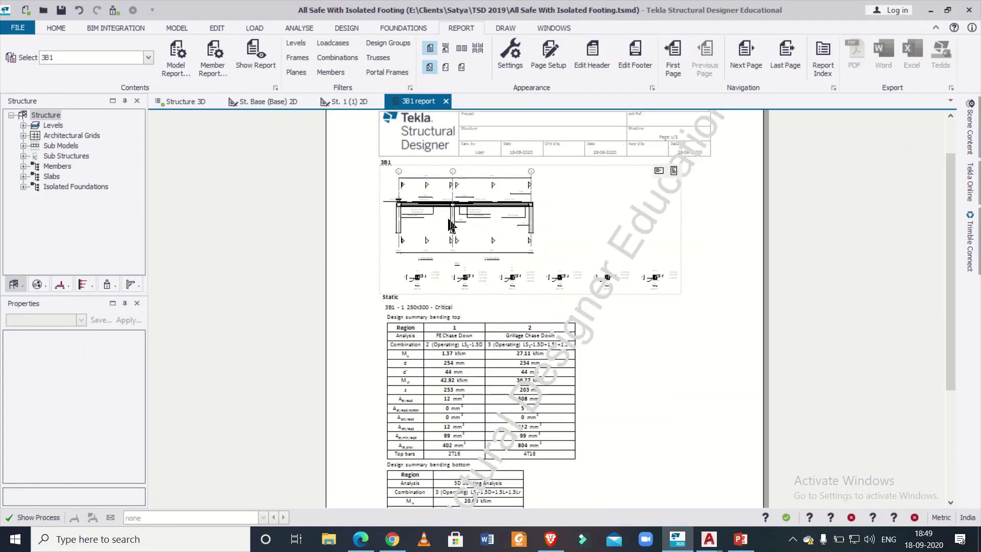
scroll(443, 221, "up", 2, "ctrl")
scroll(230, 244, "up", 2, "ctrl")
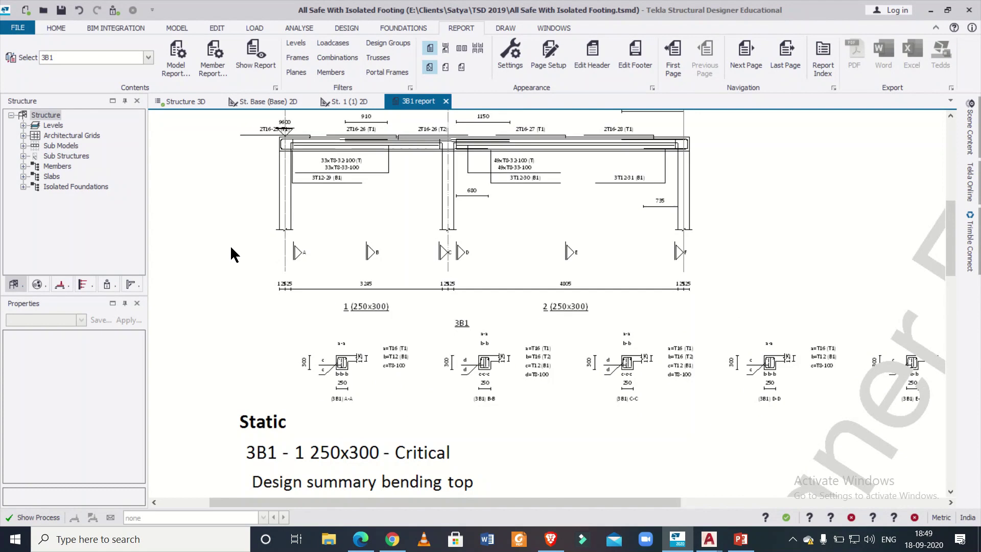
scroll(229, 254, "up", 4, "ctrl")
scroll(327, 226, "up", 4)
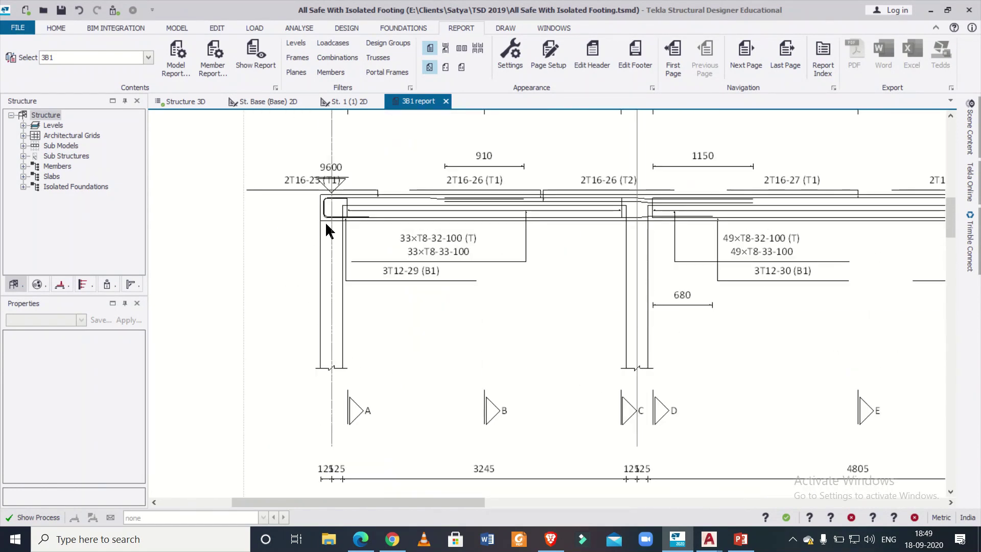
mouse_move(451, 502)
left_mouse_down()
mouse_move(567, 501)
mouse_move(470, 508)
left_mouse_up()
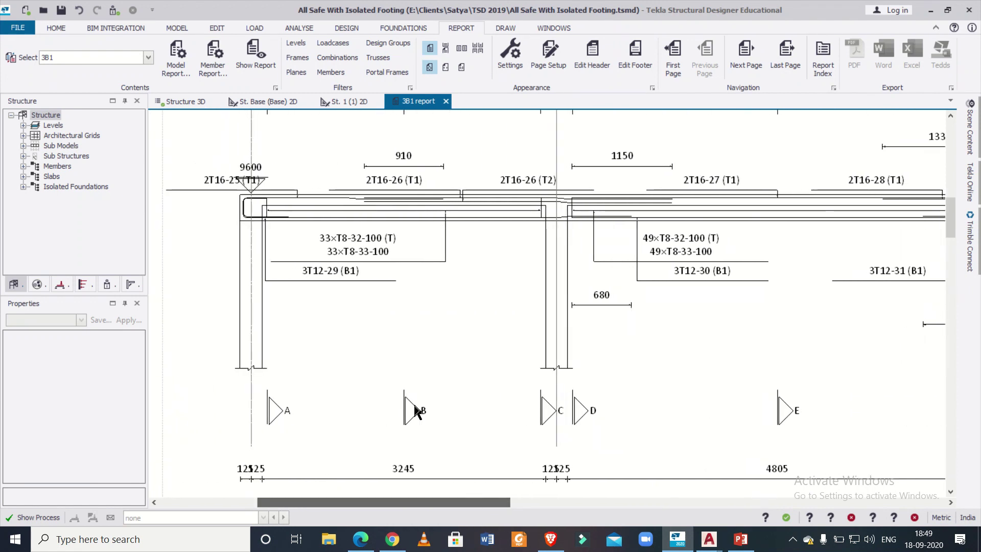
scroll(397, 393, "down", 3)
scroll(397, 393, "up", 3)
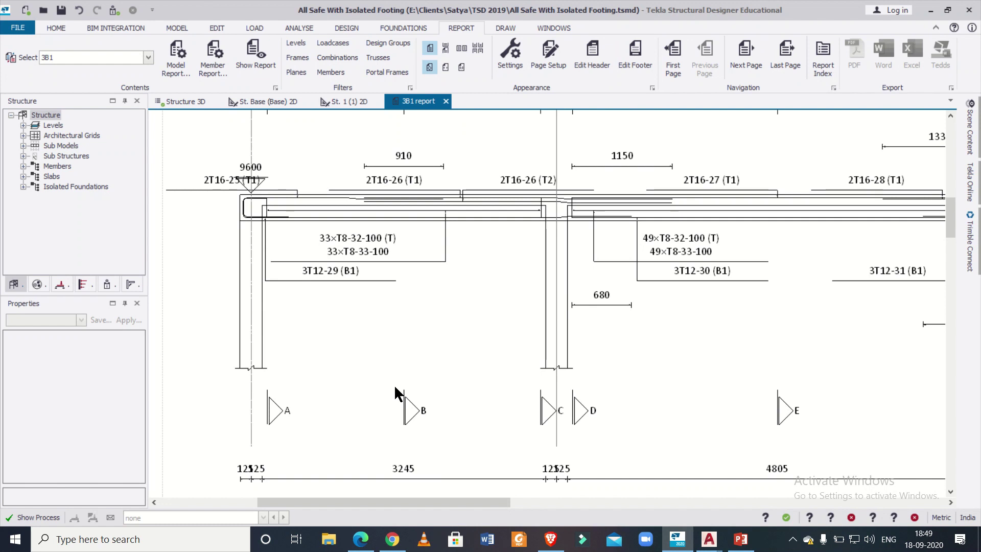
scroll(396, 391, "up", 1)
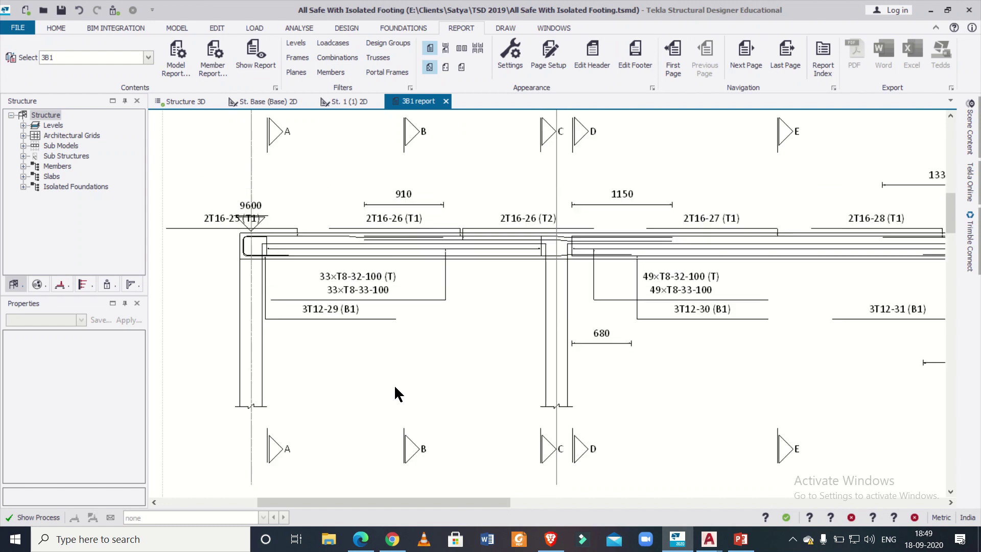
scroll(397, 393, "down", 1)
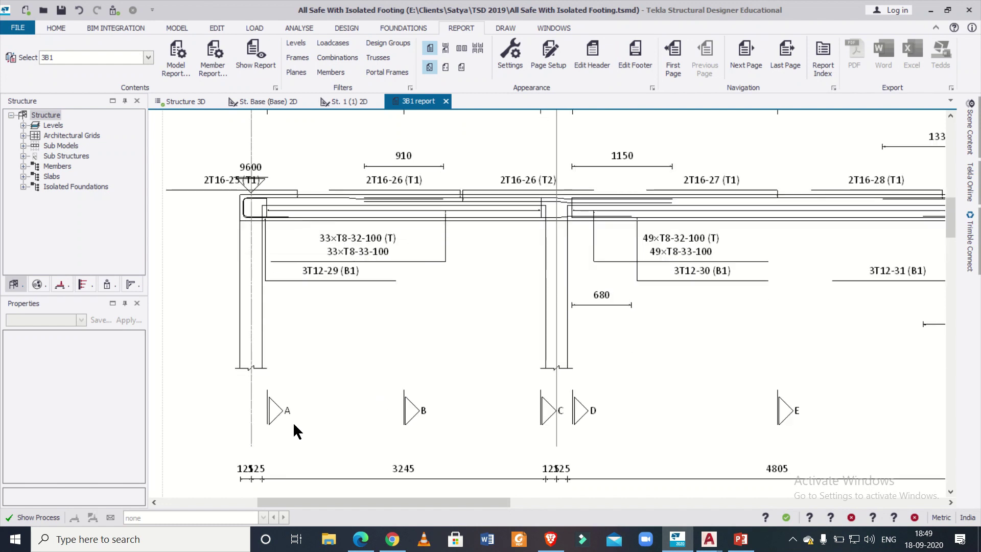
scroll(276, 421, "up", 1)
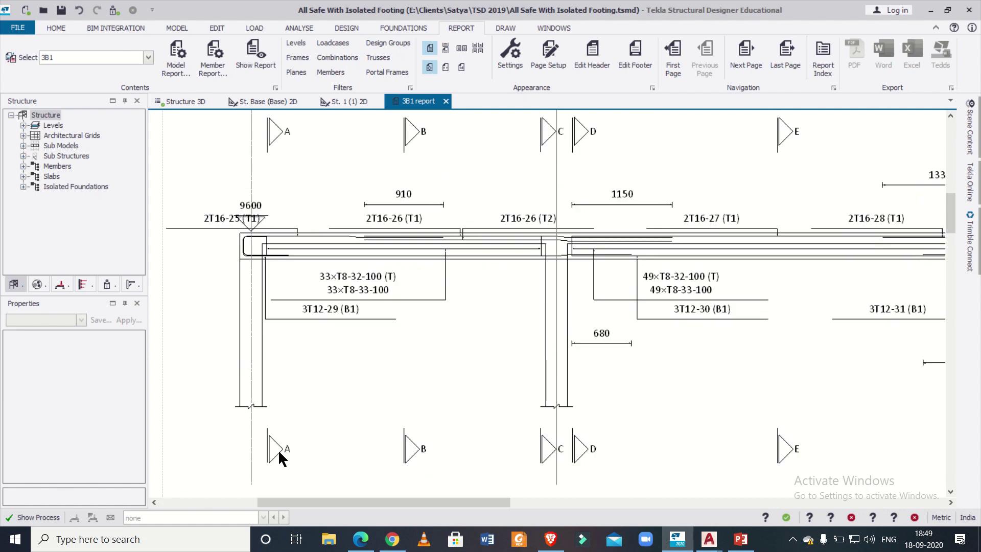
scroll(542, 453, "up", 1)
scroll(554, 466, "down", 1)
mouse_move(489, 501)
left_mouse_down()
mouse_move(703, 488)
mouse_move(528, 508)
mouse_move(458, 504)
mouse_move(485, 503)
mouse_move(473, 508)
left_mouse_up()
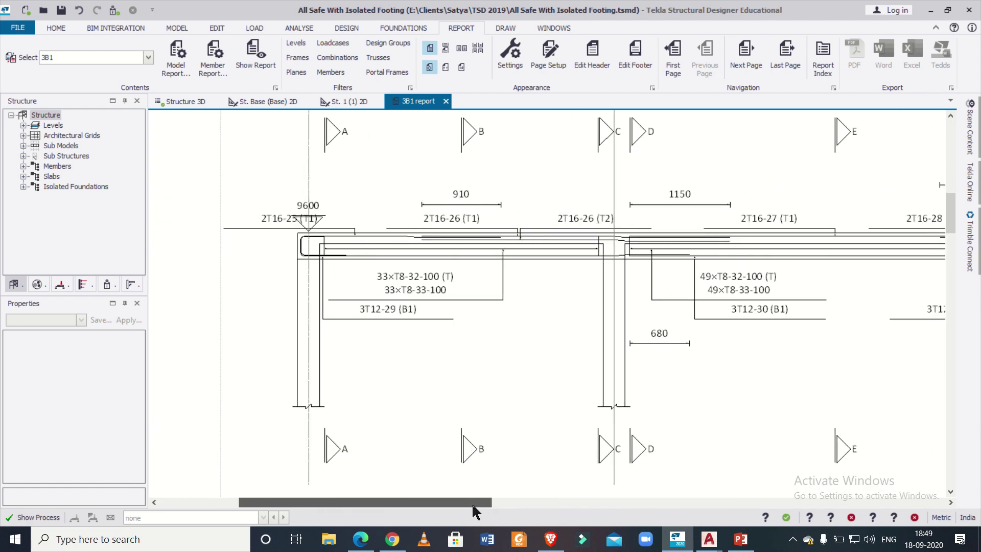
scroll(460, 445, "down", 5)
scroll(461, 484, "down", 1)
mouse_move(446, 506)
left_mouse_down()
mouse_move(578, 505)
mouse_move(470, 503)
left_mouse_up()
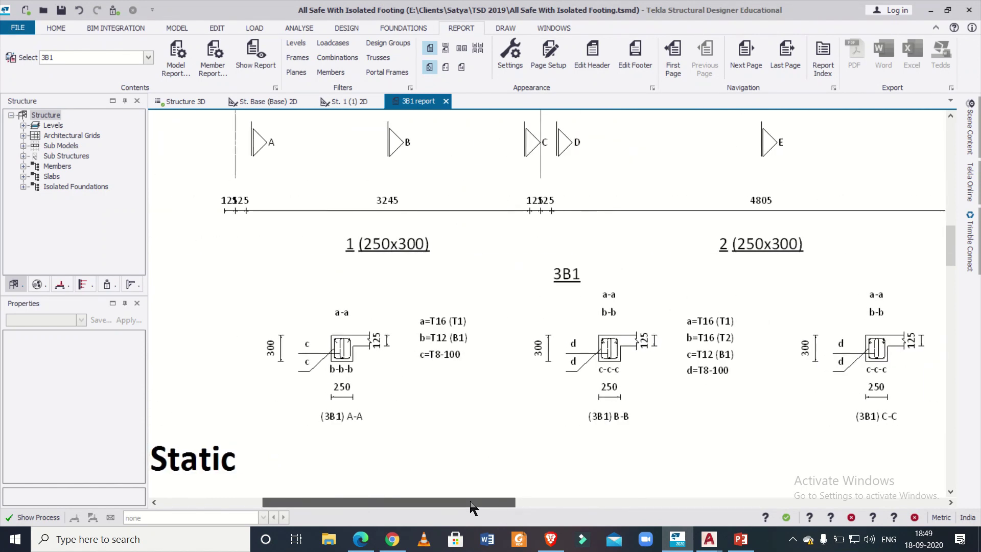
scroll(455, 351, "up", 10)
scroll(448, 240, "down", 9)
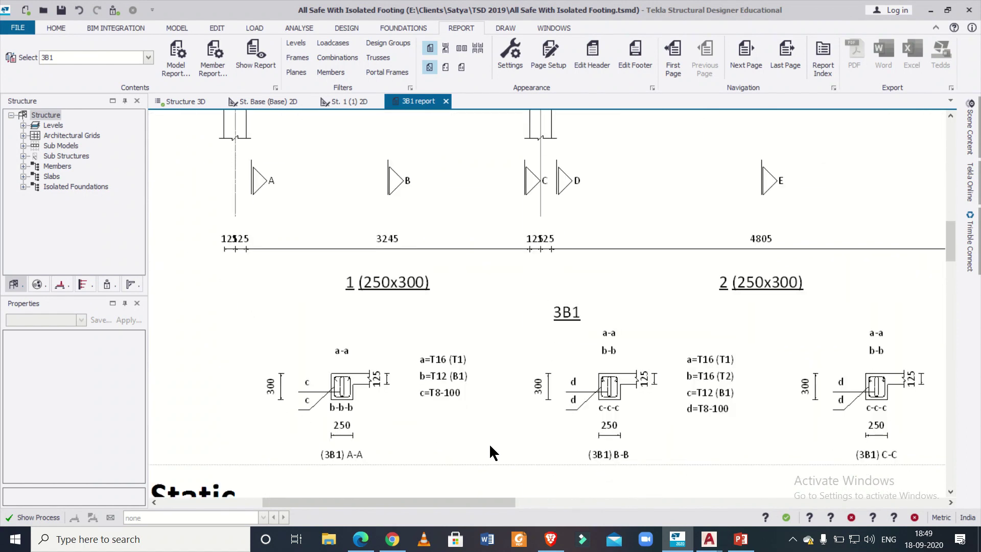
mouse_move(480, 503)
left_mouse_down()
mouse_move(814, 508)
mouse_move(407, 511)
mouse_move(485, 508)
left_mouse_up()
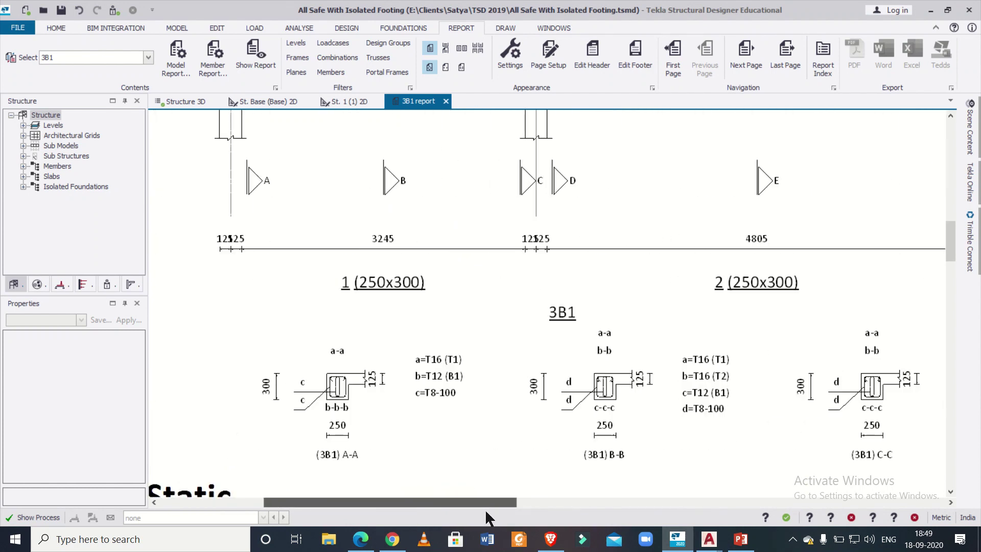
scroll(458, 406, "up", 6)
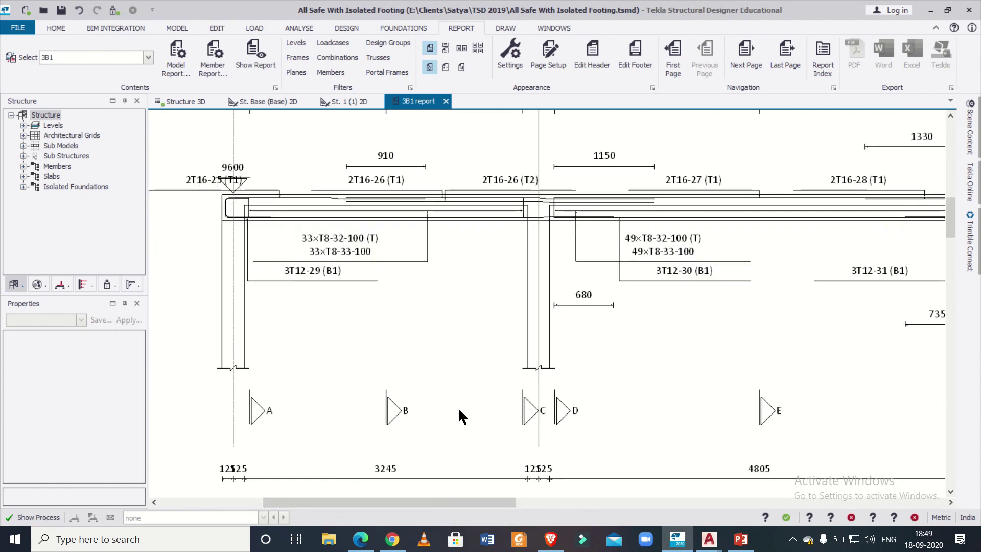
scroll(459, 410, "up", 1)
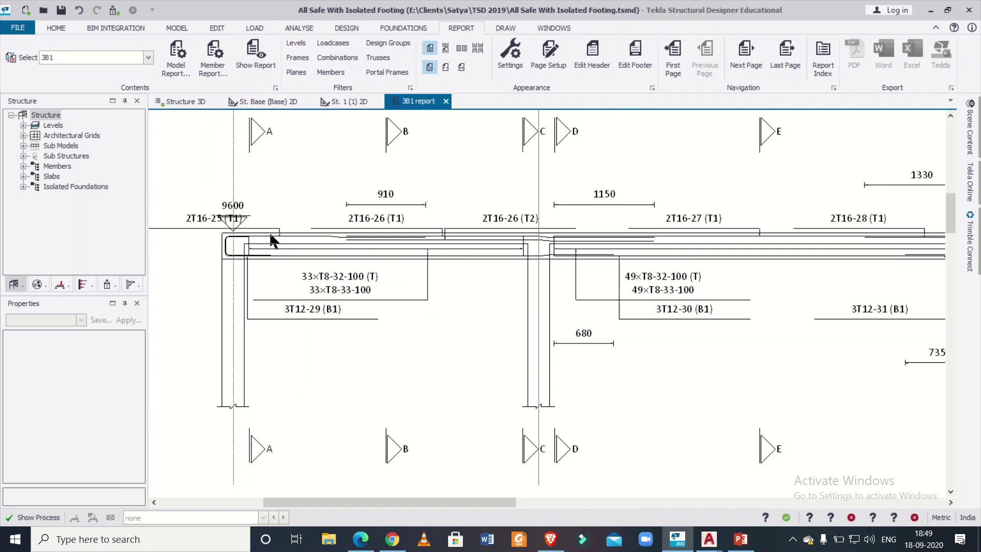
scroll(240, 228, "up", 1)
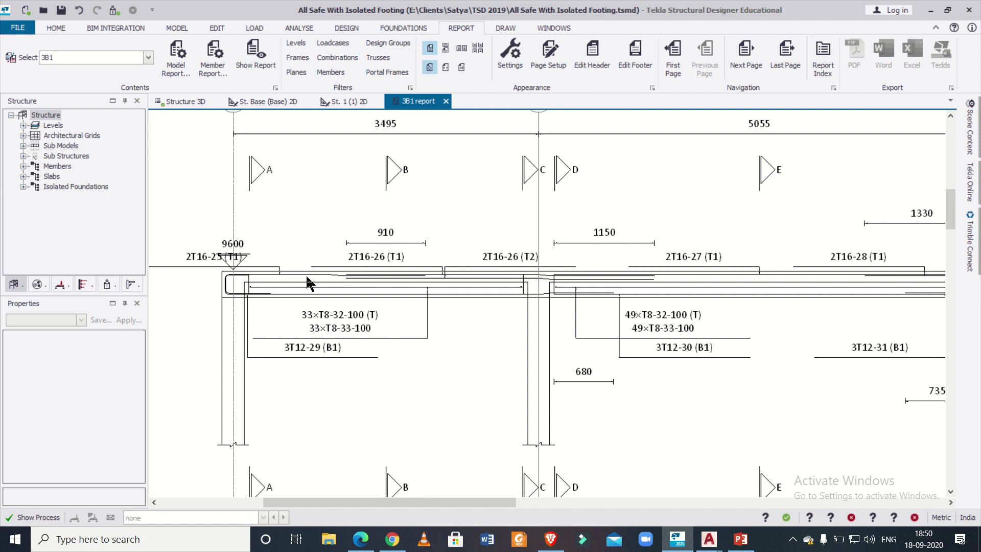
scroll(477, 275, "down", 3)
scroll(478, 276, "down", 2)
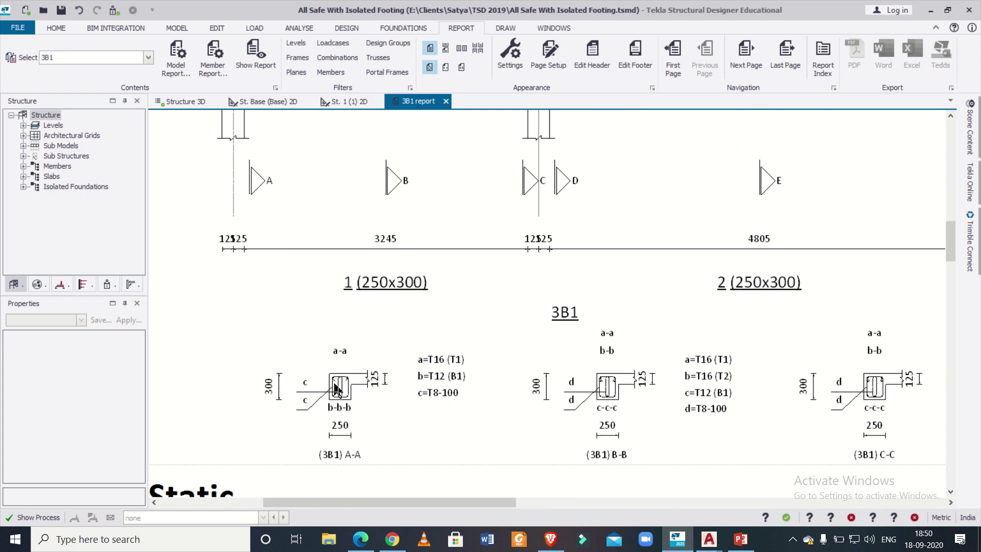
scroll(336, 393, "up", 1, "ctrl")
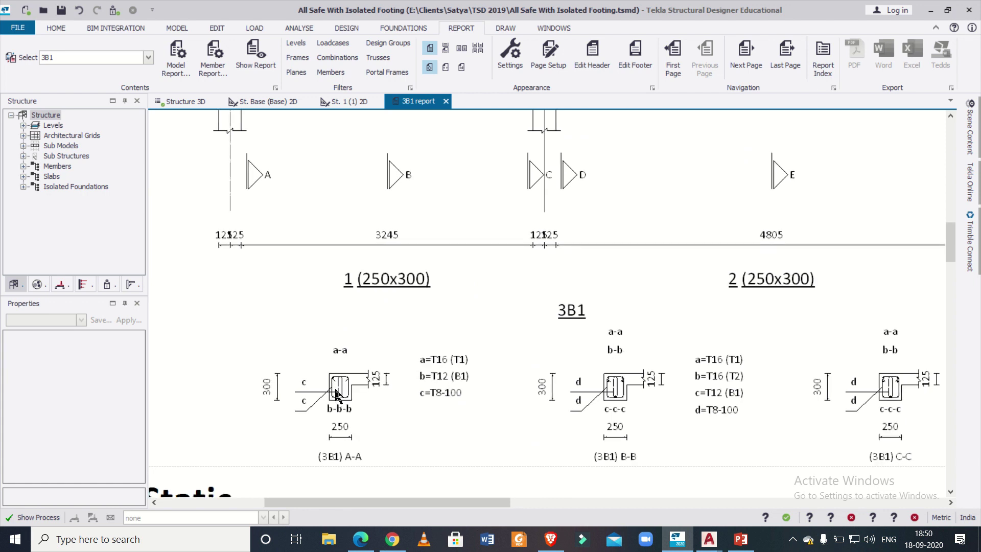
scroll(336, 392, "up", 1)
scroll(336, 392, "down", 2)
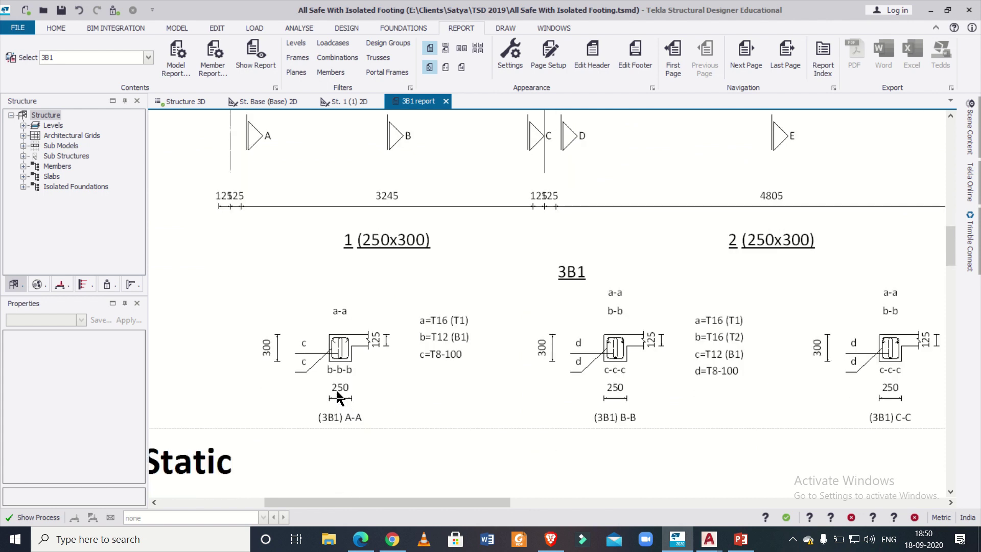
scroll(337, 397, "up", 1)
scroll(397, 394, "up", 1)
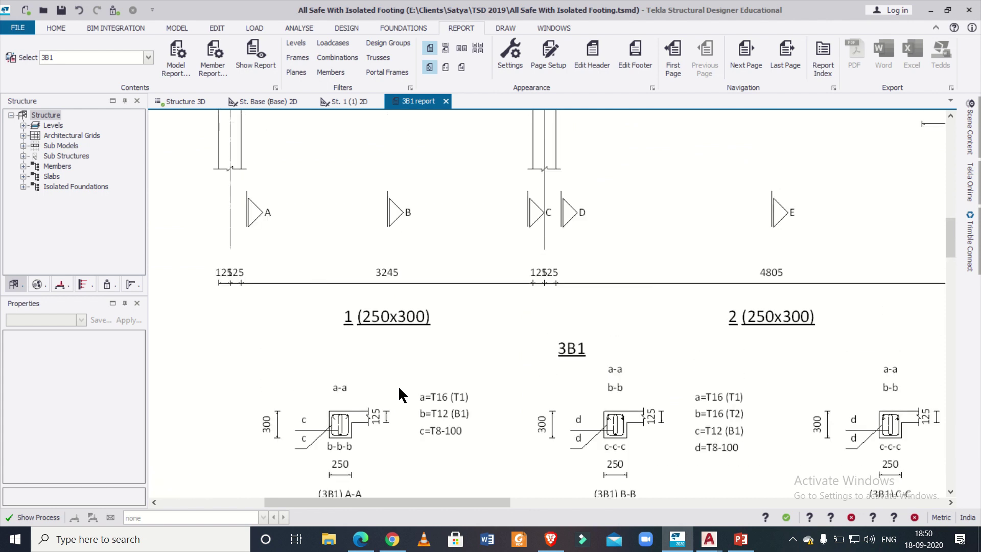
scroll(428, 431, "up", 3)
scroll(428, 429, "down", 4)
scroll(426, 425, "up", 8)
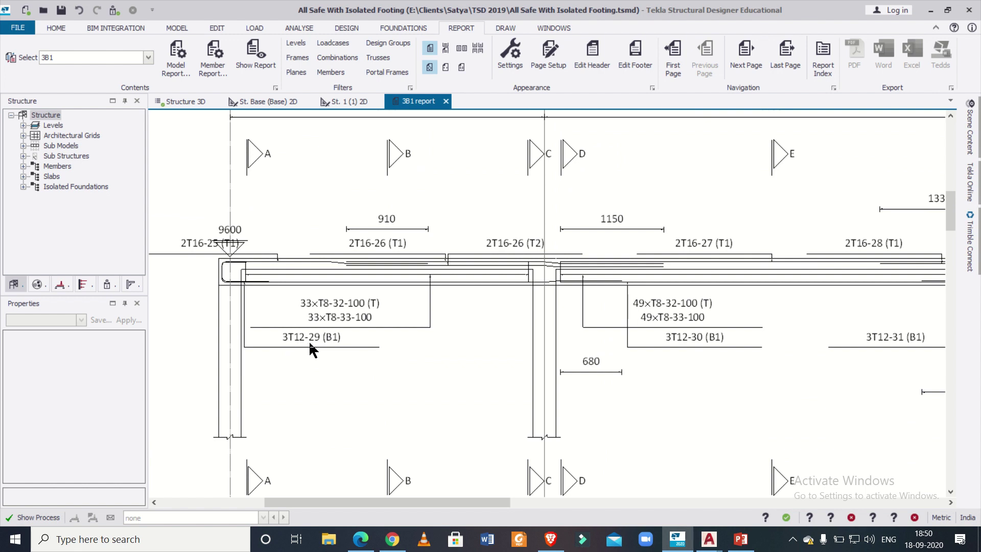
scroll(305, 347, "down", 3)
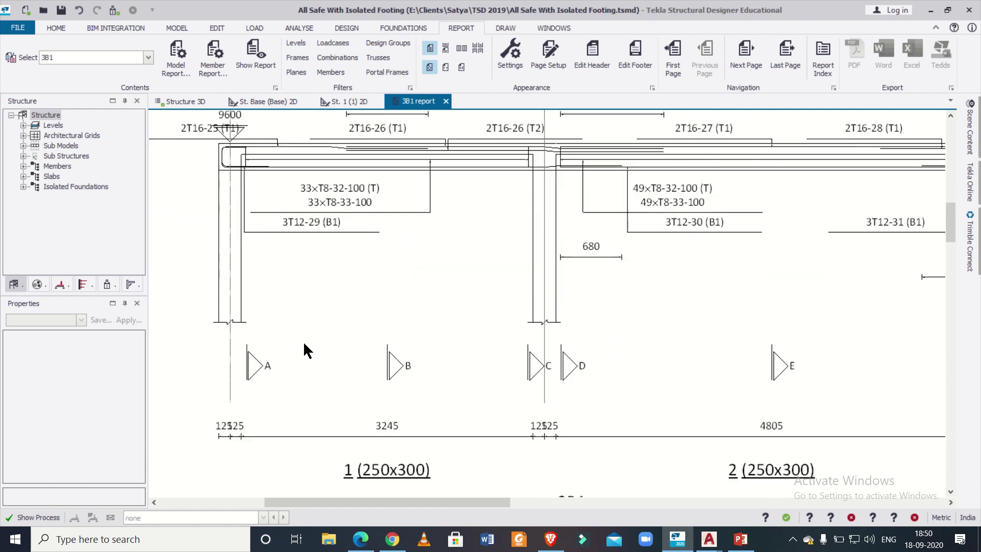
scroll(305, 350, "up", 2)
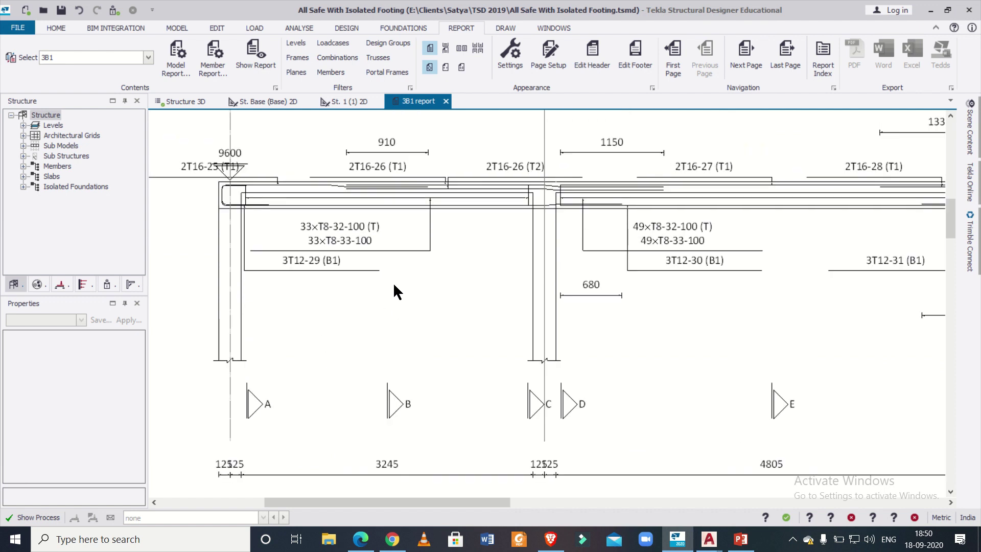
scroll(374, 286, "down", 3)
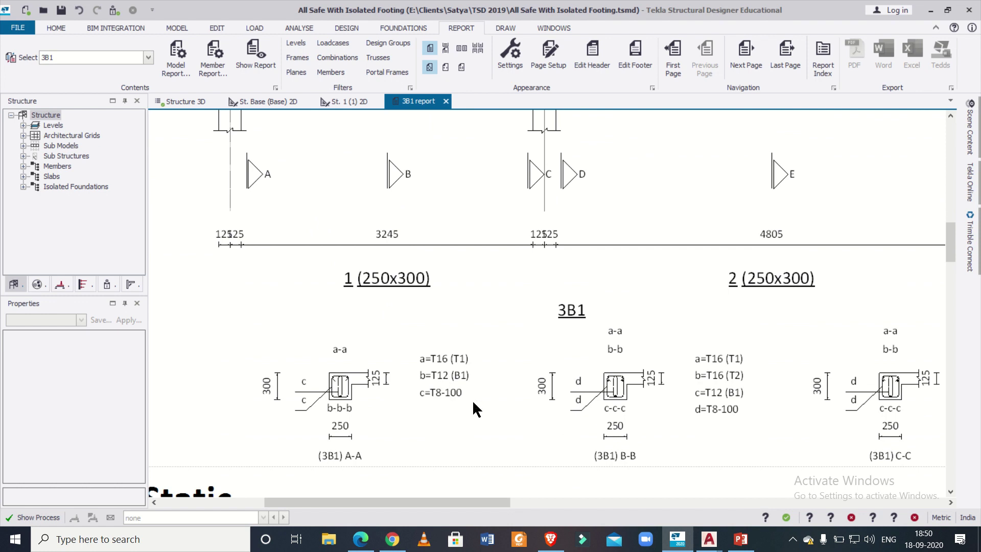
left_click_drag(489, 503, 498, 503)
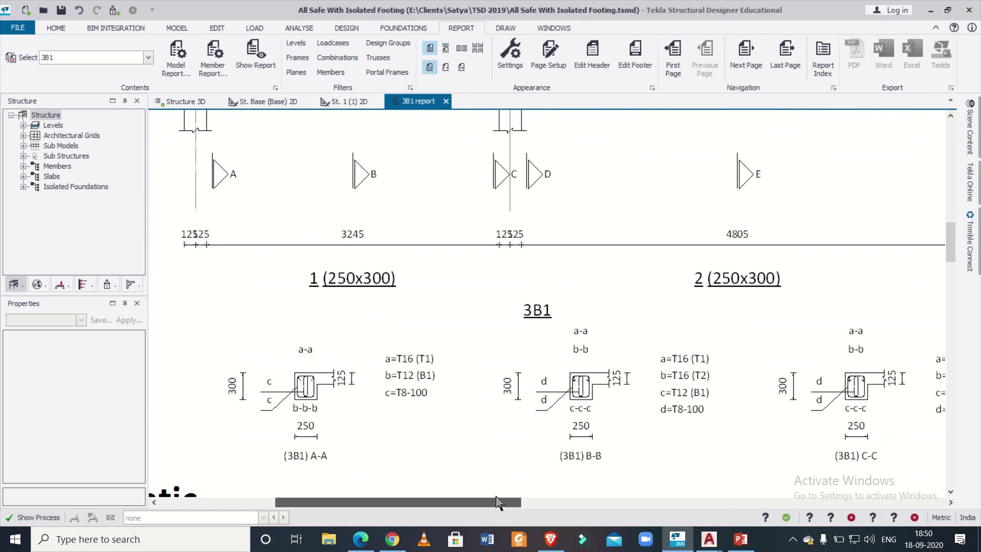
Pan across the 3B1 member report to review its contents.
scroll(434, 354, "up", 2)
scroll(433, 352, "up", 2)
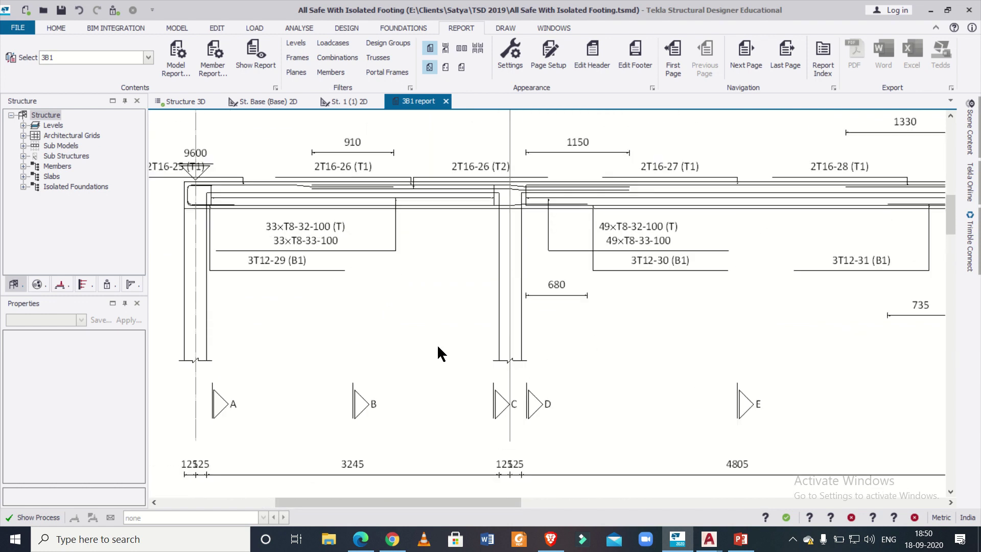
scroll(437, 347, "down", 2)
scroll(438, 353, "down", 2)
left_click_drag(450, 501, 417, 502)
scroll(467, 367, "up", 3)
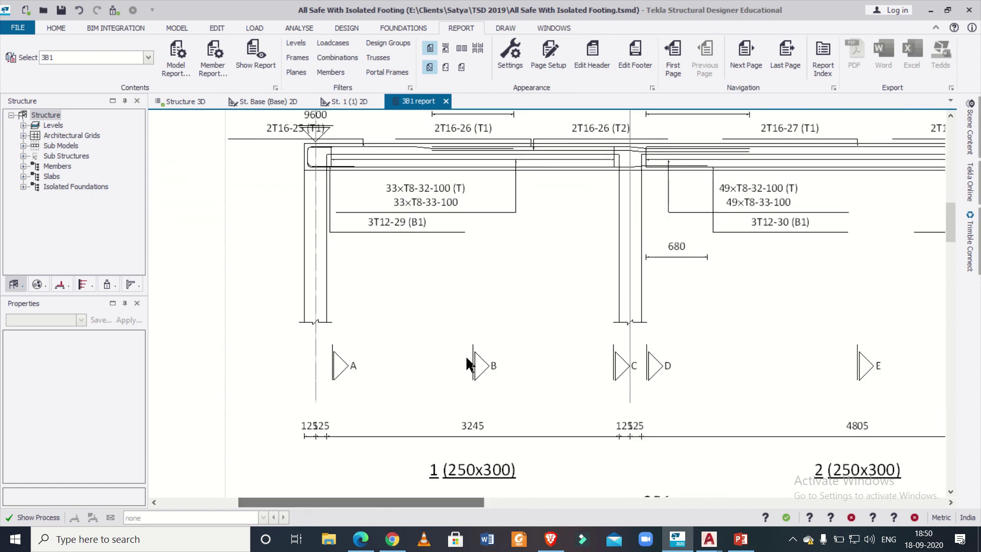
scroll(468, 360, "down", 5)
left_click_drag(455, 505, 560, 497)
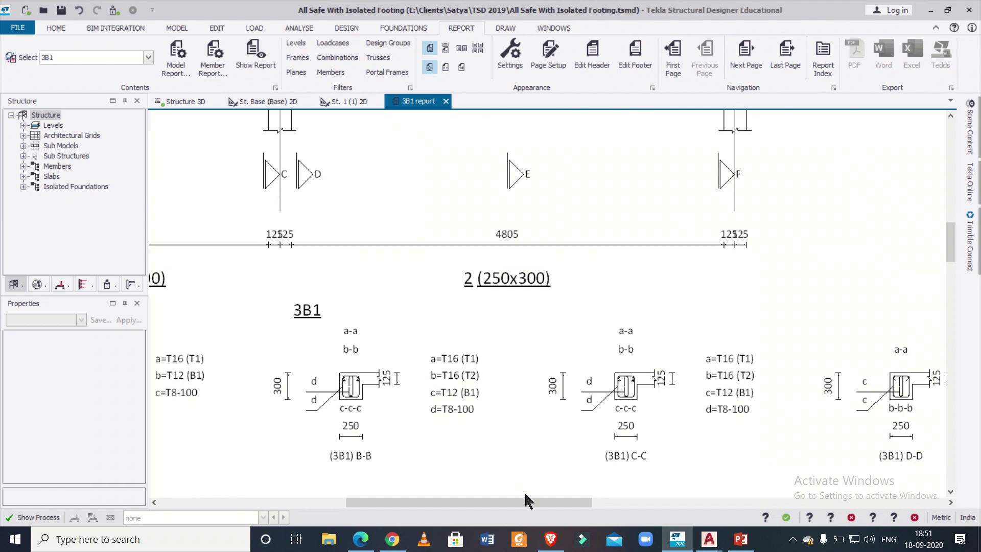
left_click_drag(540, 502, 441, 506)
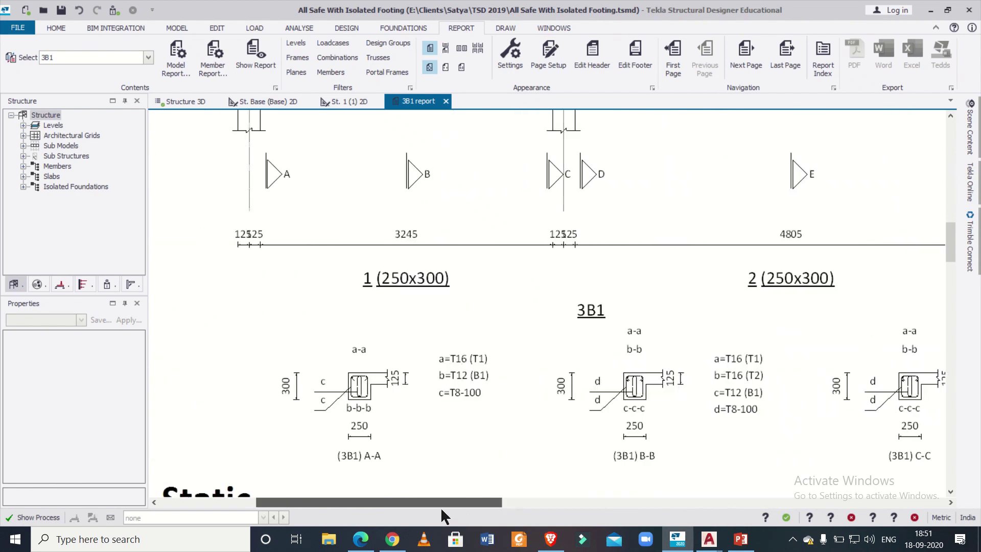
Return to the Structure 3D model and select beam 3B1 (group CRB1-D3).
scroll(443, 331, "up", 3)
scroll(443, 330, "up", 3)
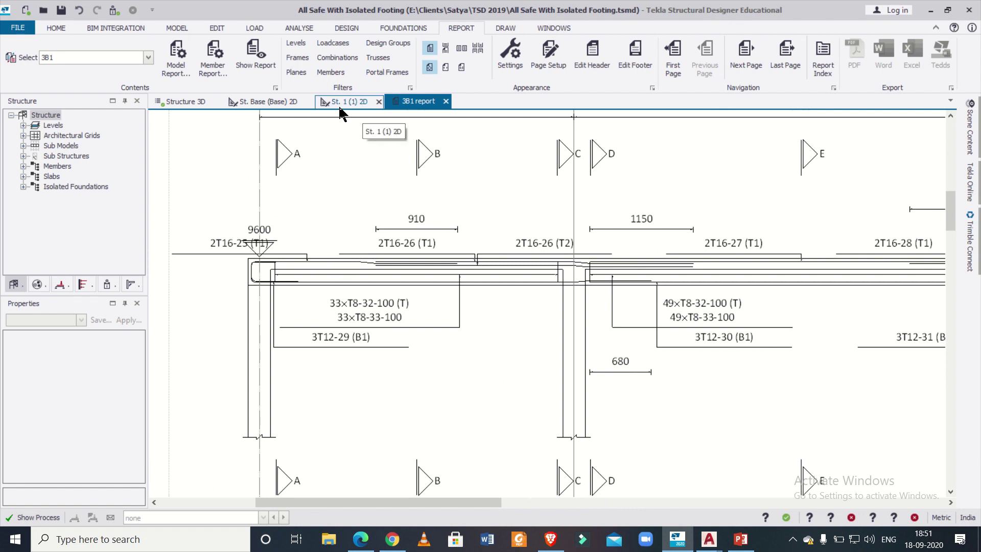
left_click(195, 100)
left_click(665, 278)
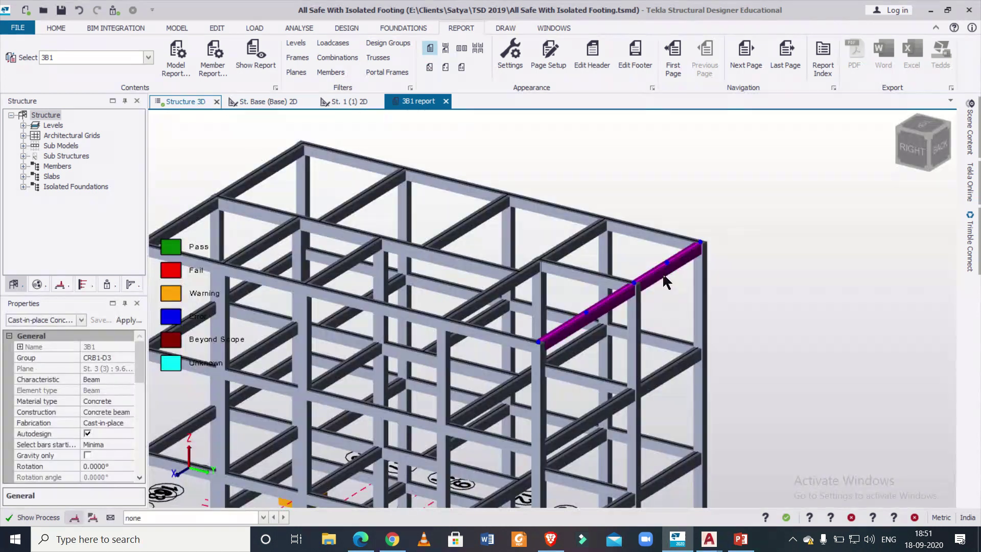
Generate 3B1's detailing drawing as 3B1 detailing.dxf with Beam Detail layers at 1:25.
right_click(664, 277)
scroll(735, 204, "down", 3)
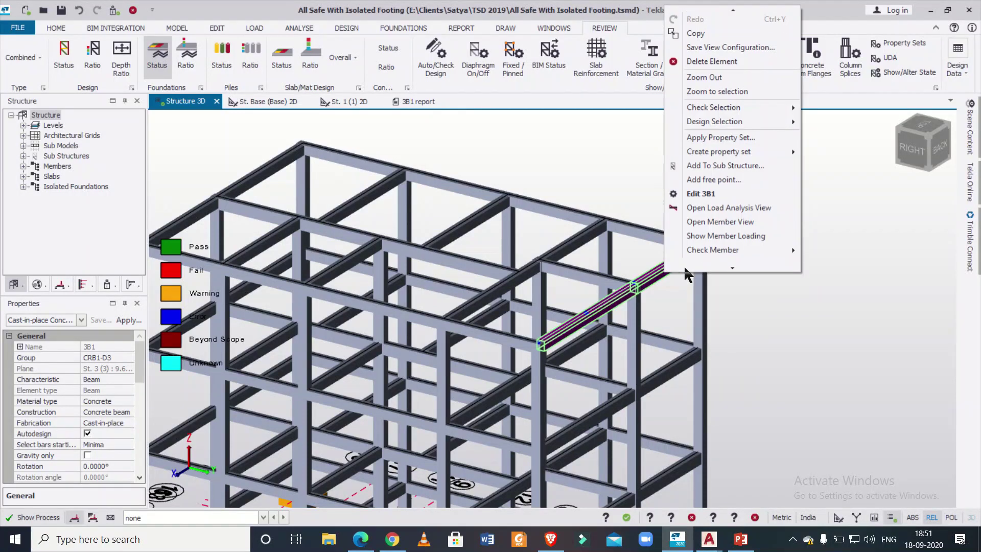
mouse_move(740, 194)
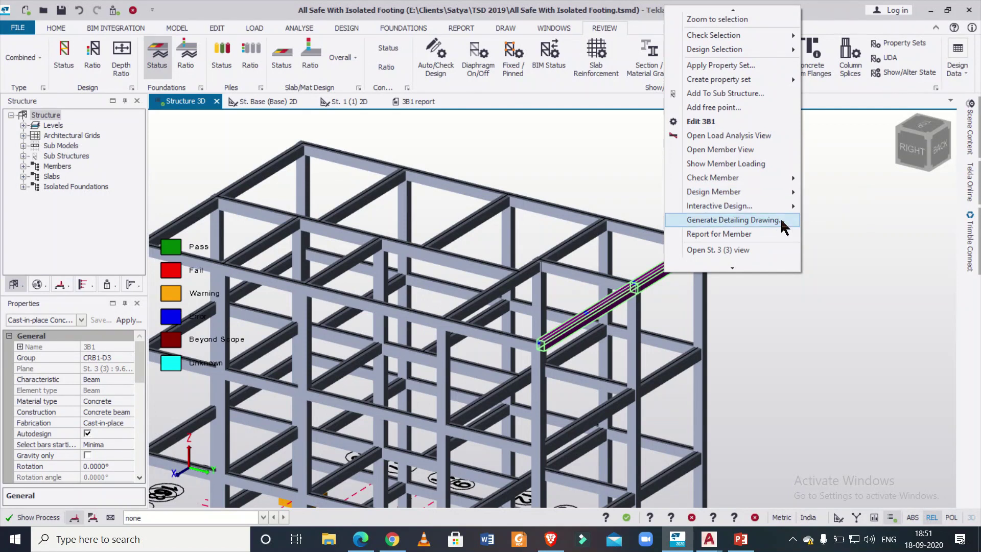
left_click(756, 219)
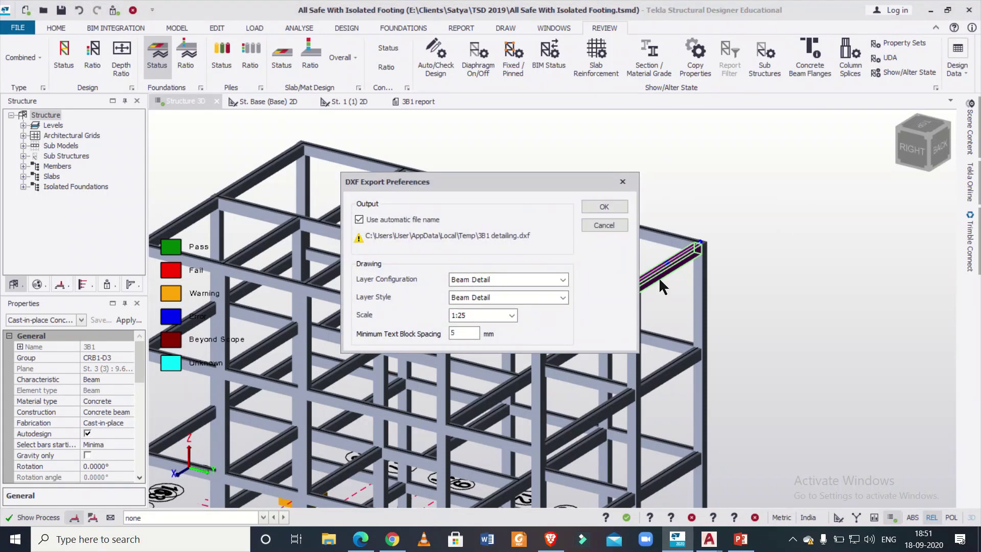
left_click(709, 539)
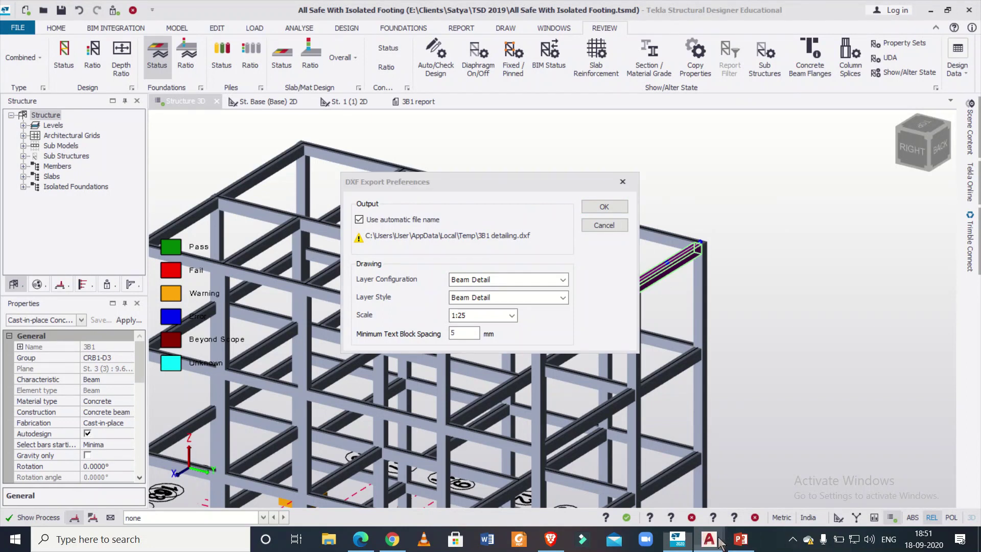
Bring 3B1 detailing.dxf forward and centre the beam elevation with section A-A by gridline 3.
left_click(670, 499)
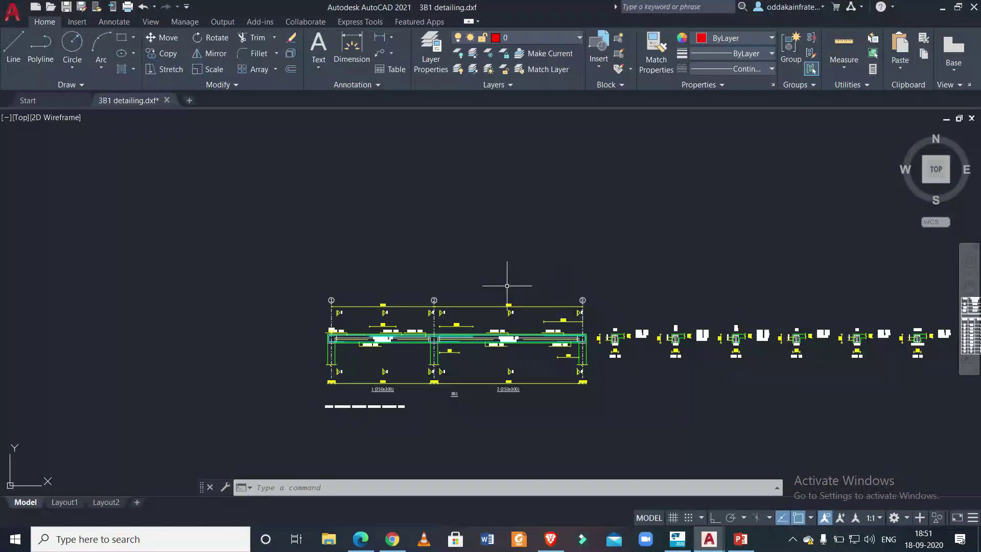
scroll(395, 334, "up", 6)
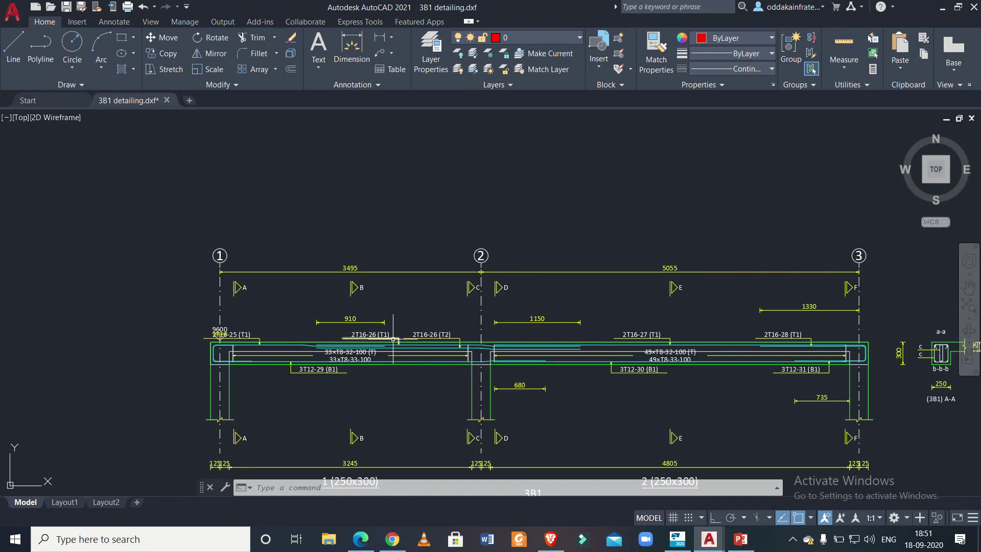
scroll(392, 338, "down", 2)
middle_click_drag(424, 352, 377, 340)
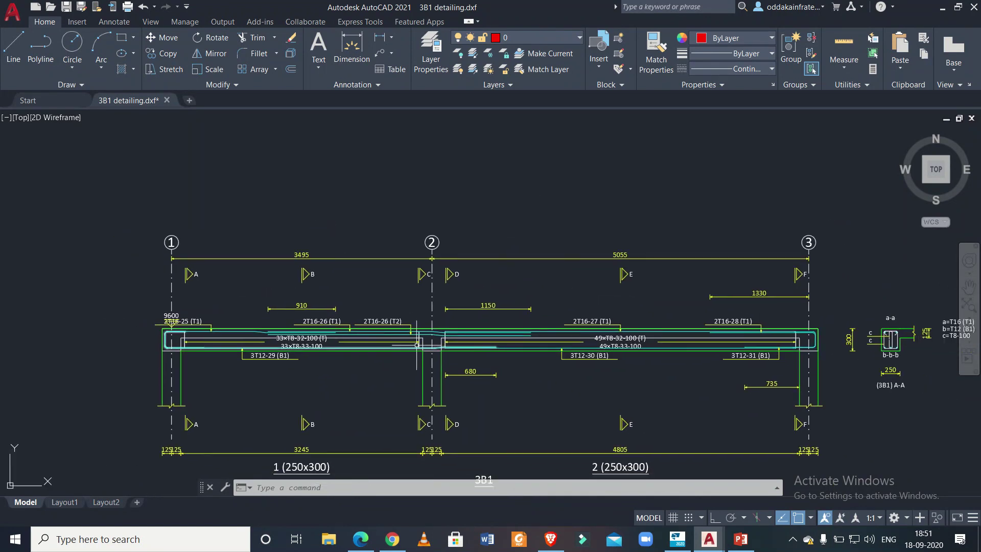
middle_click_drag(475, 341, 464, 339)
middle_click_drag(800, 327, 579, 322)
scroll(679, 322, "up", 2)
scroll(680, 322, "up", 2)
scroll(680, 322, "down", 2)
mouse_move(407, 341)
middle_mouse_down()
mouse_move(685, 335)
mouse_move(296, 343)
middle_mouse_up()
middle_click_drag(464, 364, 391, 338)
scroll(469, 324, "up", 2)
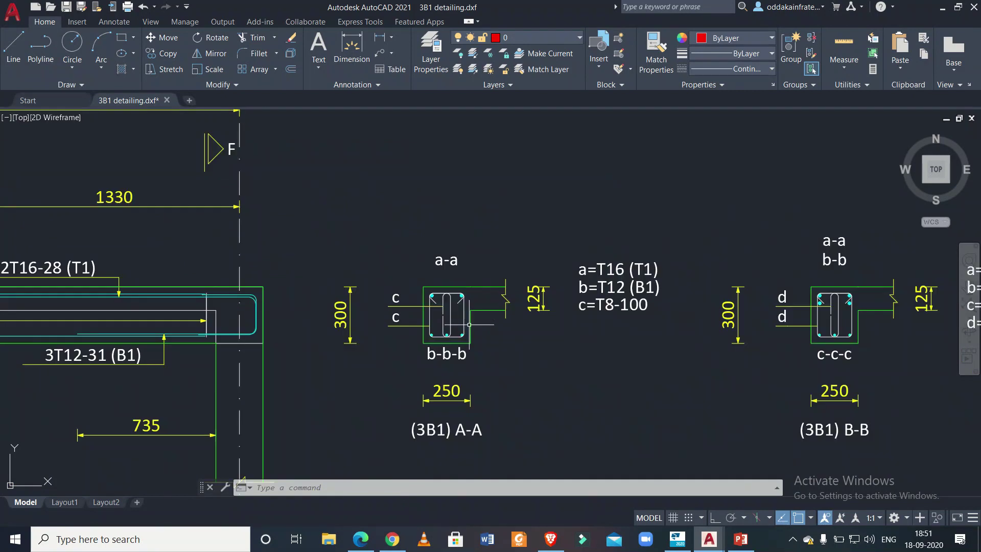
scroll(499, 327, "down", 3)
Show the whole 3B1 elevation together with sections A-A, B-B and C-C.
middle_click_drag(500, 327, 404, 329)
scroll(576, 345, "up", 1)
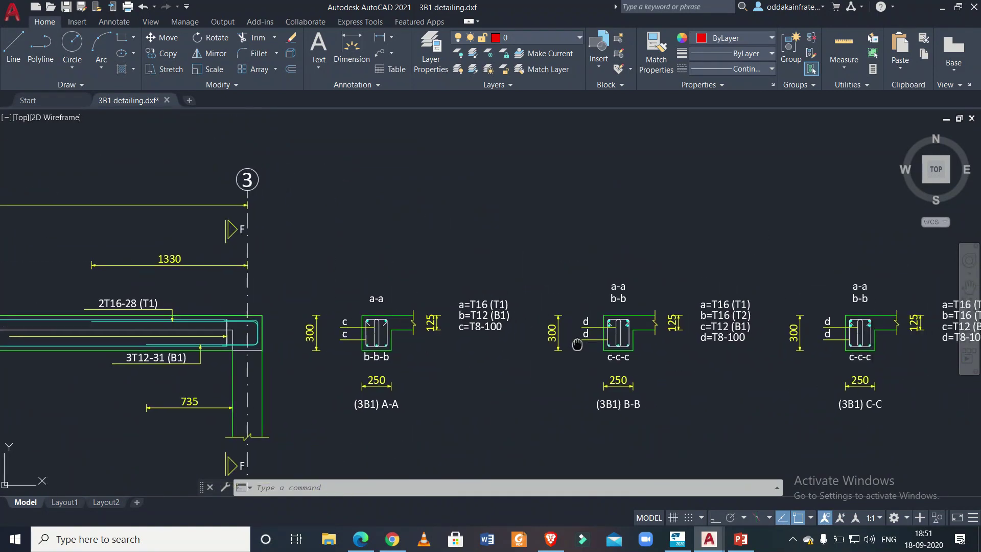
middle_click_drag(577, 345, 482, 340)
scroll(286, 322, "up", 4)
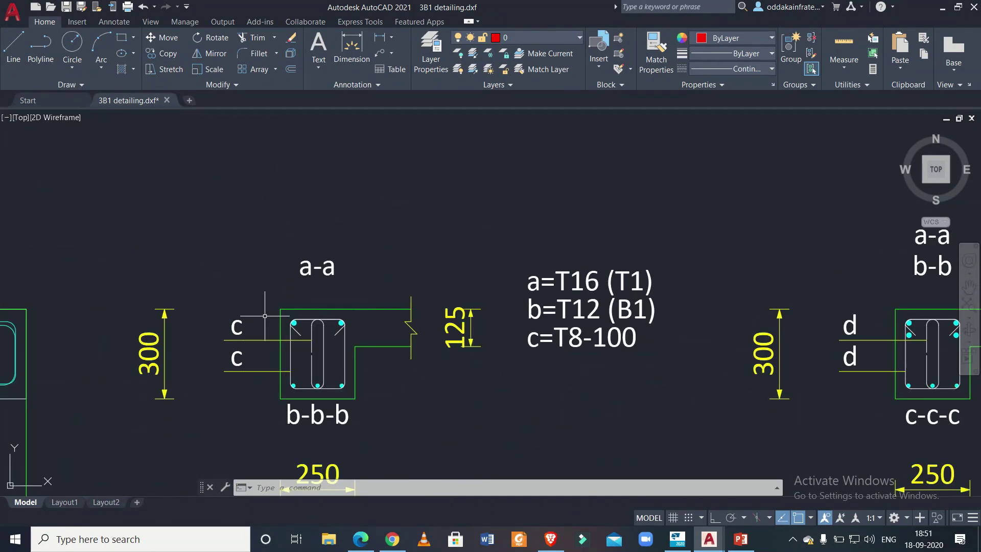
scroll(265, 315, "down", 4)
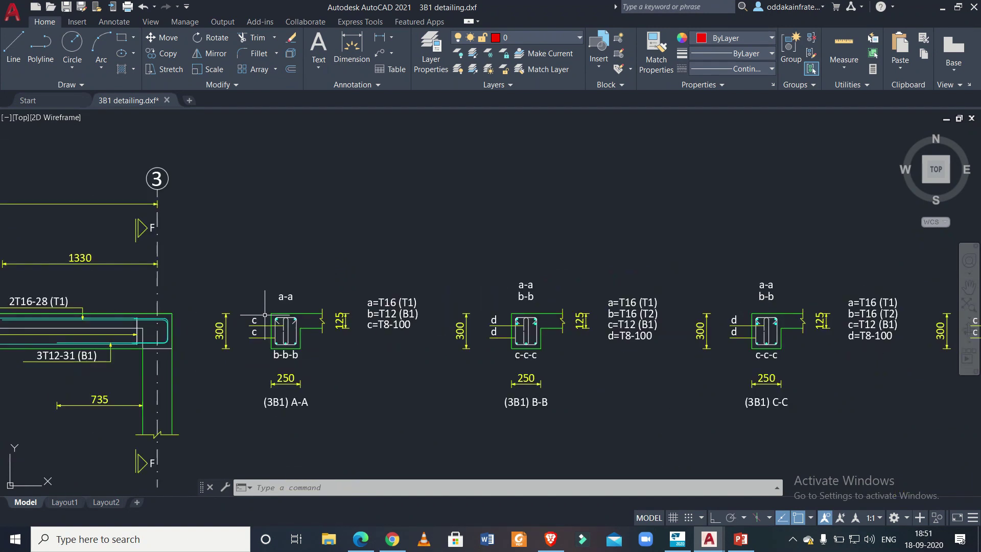
middle_click_drag(265, 315, 323, 326)
scroll(323, 326, "down", 4)
middle_click_drag(149, 323, 384, 323)
Frame the span between gridlines 2 and 3 of the beam elevation.
scroll(564, 323, "down", 1)
scroll(369, 312, "up", 3)
scroll(475, 326, "up", 2)
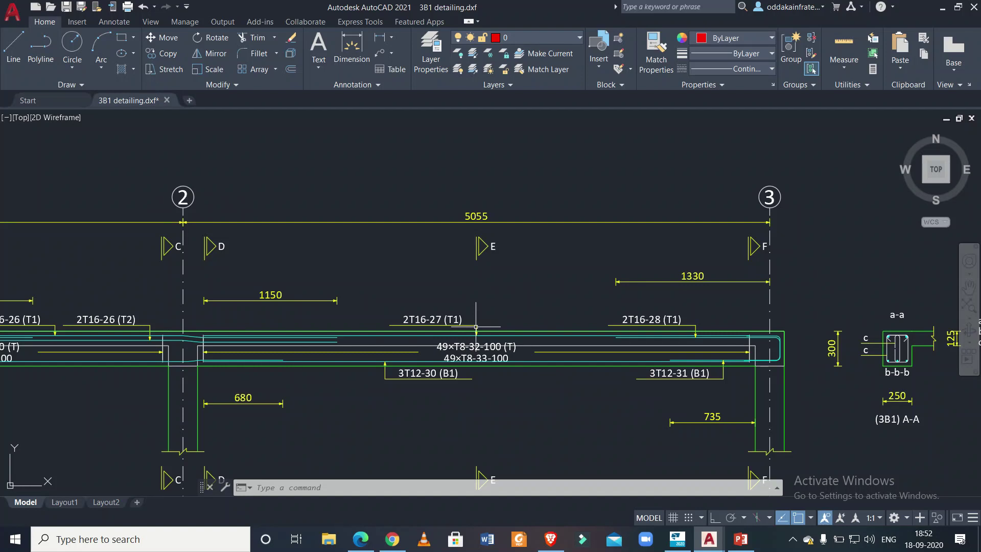
middle_click_drag(475, 326, 475, 283)
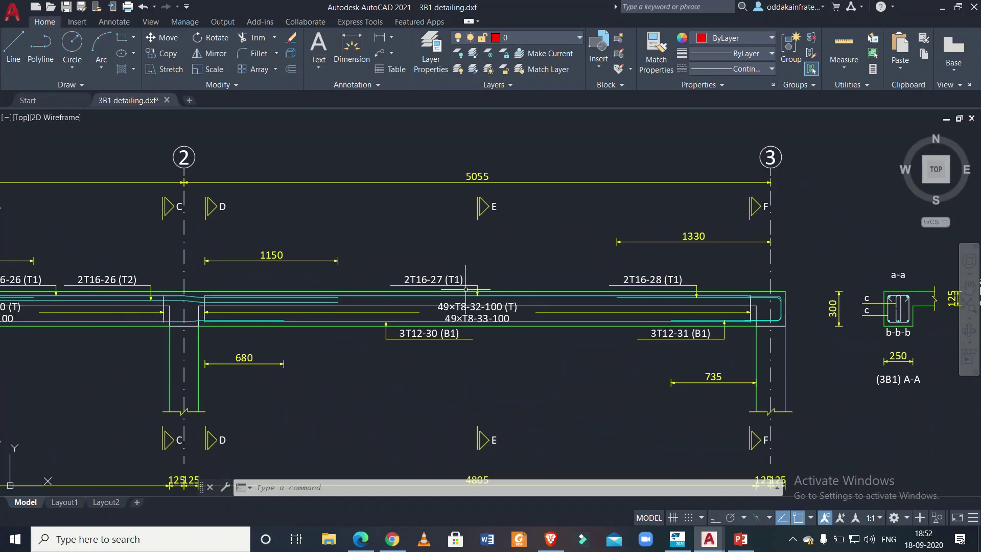
scroll(445, 298, "up", 2)
scroll(446, 308, "down", 2)
middle_click_drag(417, 315, 352, 310)
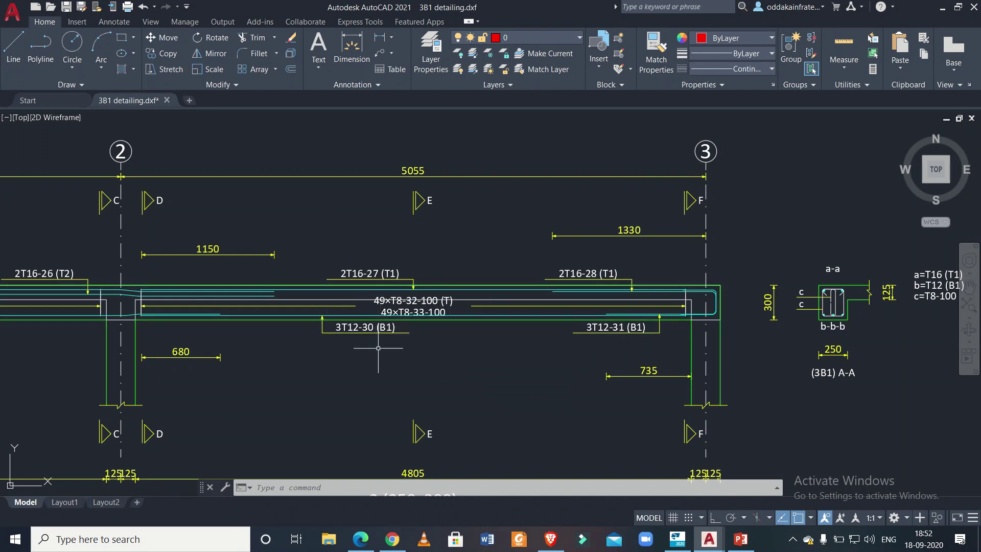
Pan across sections A-A to F-F, reviewing sections D-D and E-E and the schedule.
scroll(376, 343, "down", 2)
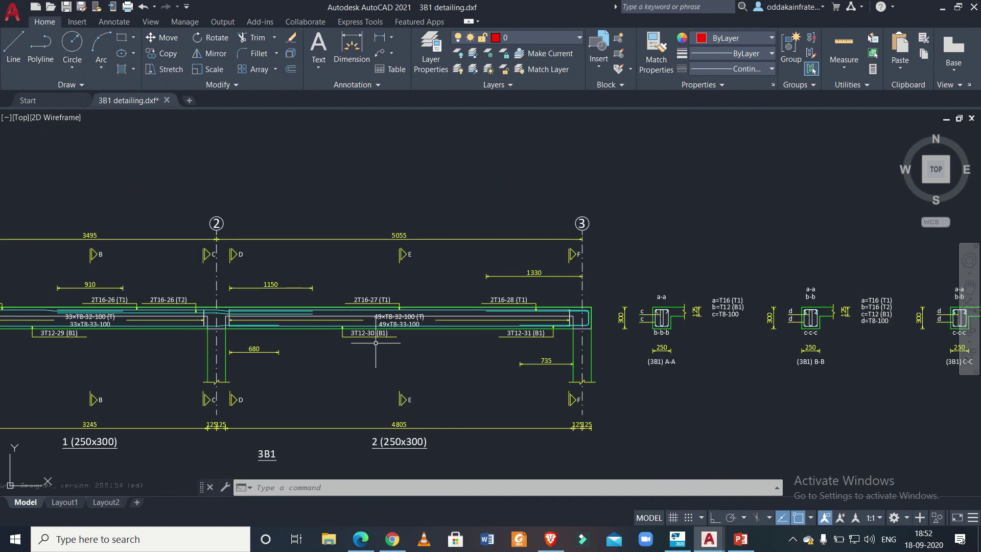
middle_click_drag(430, 337, 256, 347)
middle_click_drag(460, 353, 413, 352)
middle_click_drag(686, 368, 456, 367)
middle_click_drag(523, 367, 414, 370)
scroll(506, 368, "up", 4)
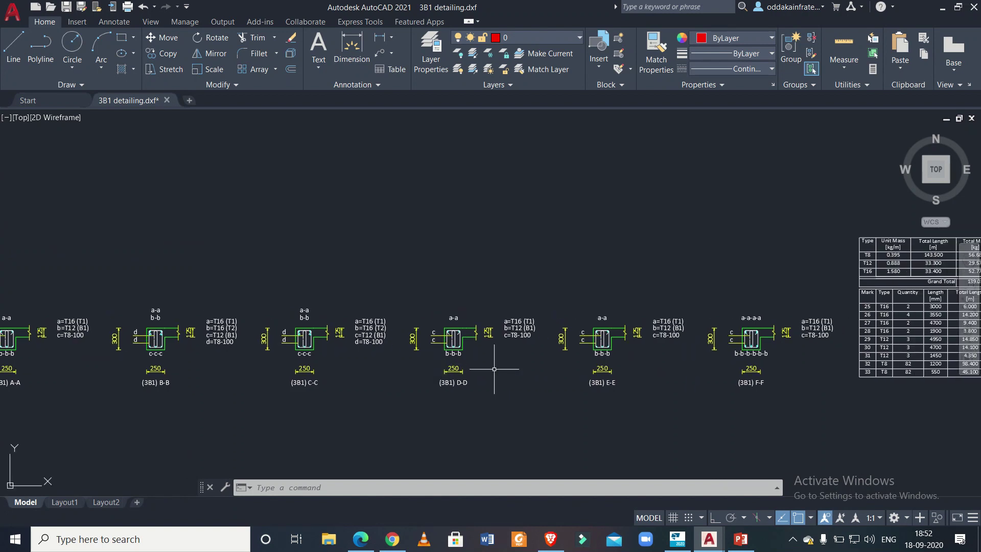
middle_click_drag(506, 367, 472, 374)
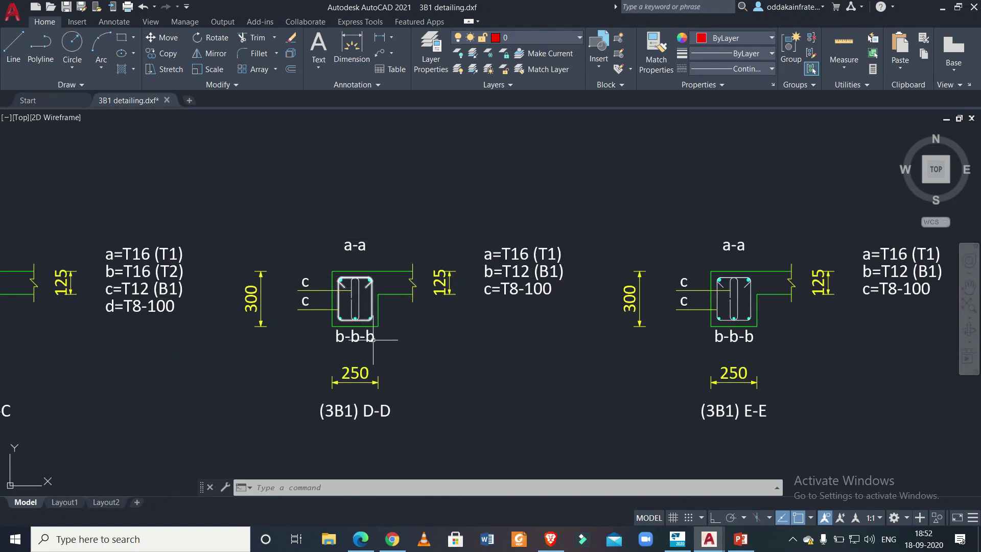
middle_click_drag(360, 331, 361, 310)
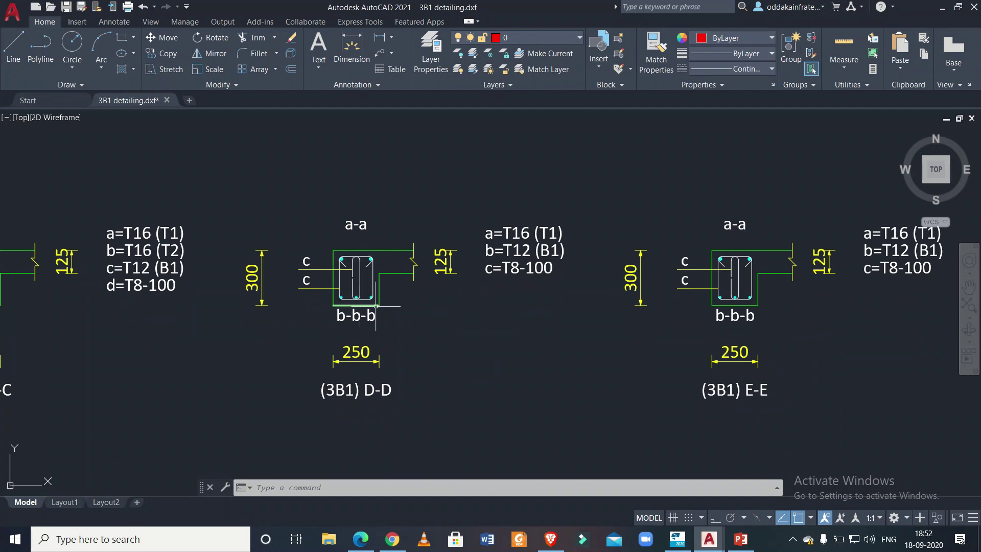
middle_click_drag(516, 317, 385, 317)
scroll(385, 317, "down", 2)
scroll(559, 319, "up", 2)
scroll(570, 312, "down", 2)
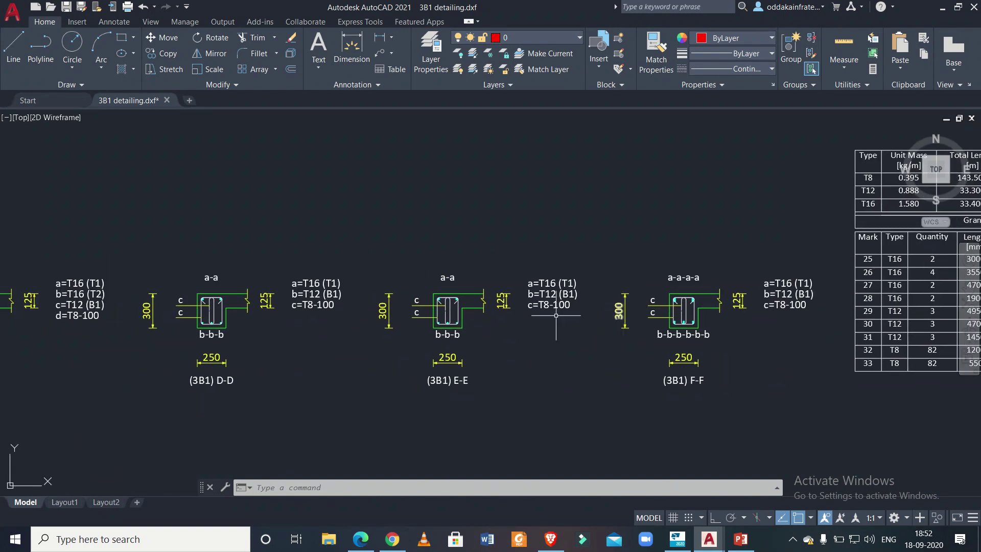
scroll(506, 315, "up", 2)
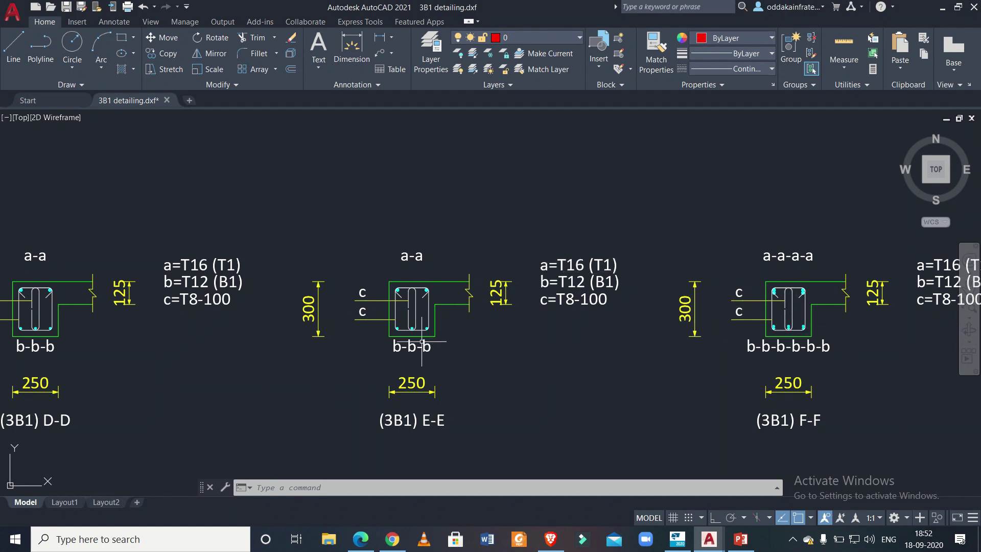
Zoom in on section F-F: 250×300, four T16 top, six T12 bottom bars, T8-100 links.
middle_click_drag(607, 344, 480, 340)
scroll(680, 313, "up", 4)
scroll(681, 317, "down", 6)
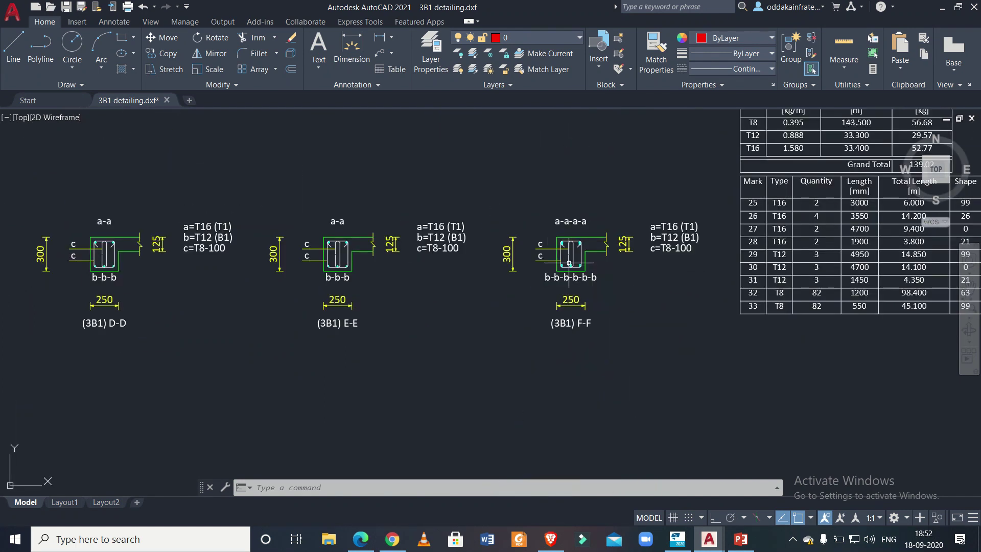
scroll(569, 263, "up", 3)
scroll(566, 286, "up", 1)
middle_click_drag(573, 334, 558, 304)
scroll(558, 304, "up", 2)
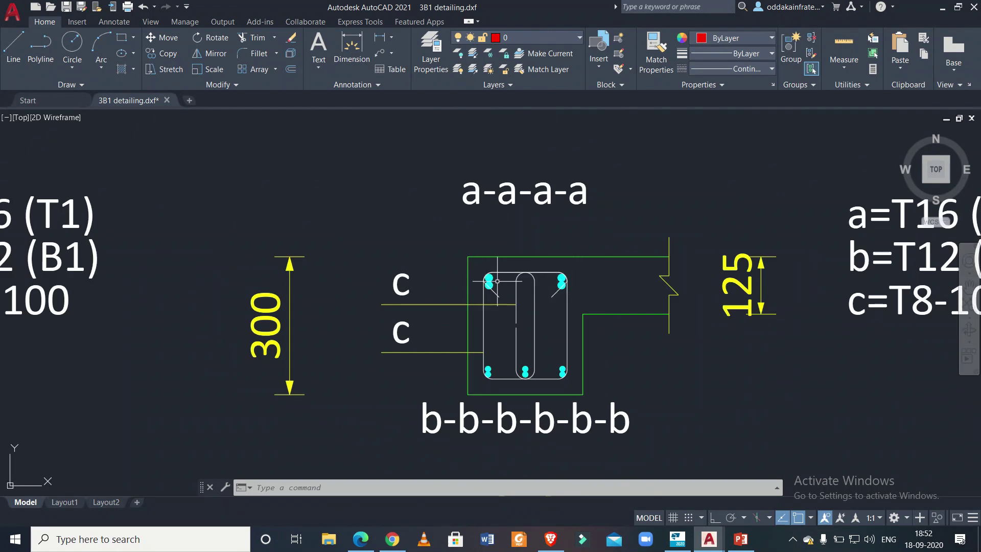
scroll(515, 292, "down", 2)
scroll(515, 293, "down", 2)
scroll(519, 286, "up", 2)
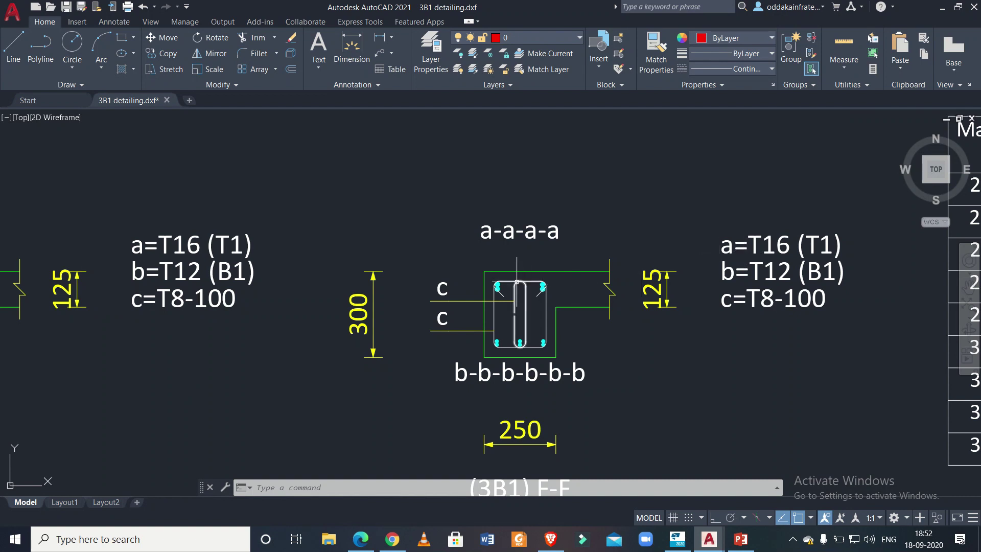
Examine sections D-D to F-F and the Mark bar table beside section F-F.
scroll(503, 346, "up", 2)
scroll(503, 347, "down", 2)
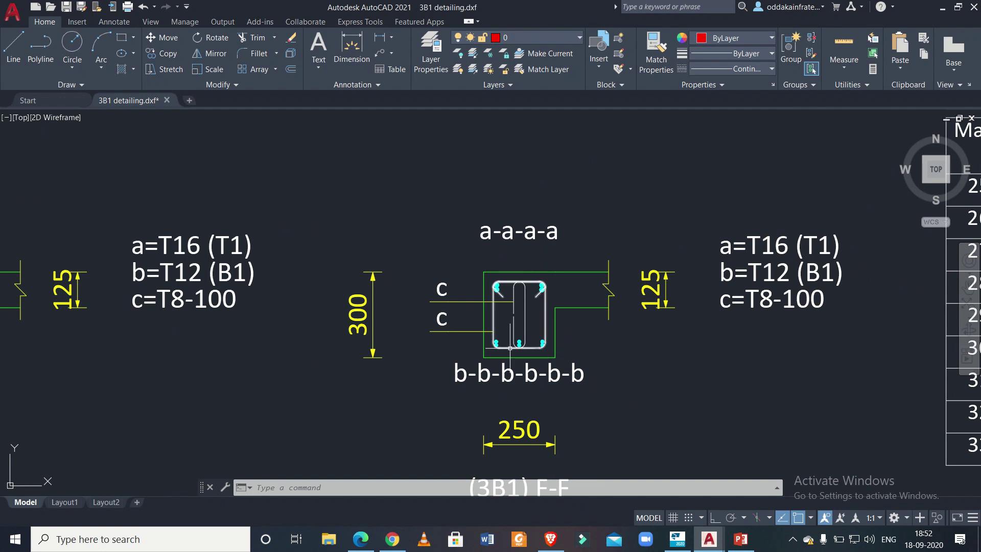
scroll(516, 347, "up", 2)
scroll(573, 336, "down", 4)
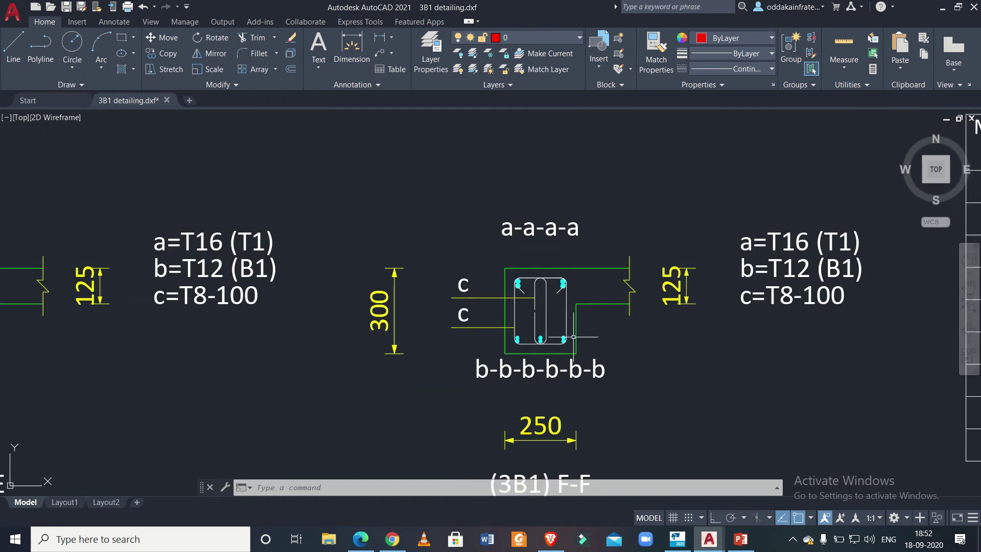
scroll(572, 334, "down", 2)
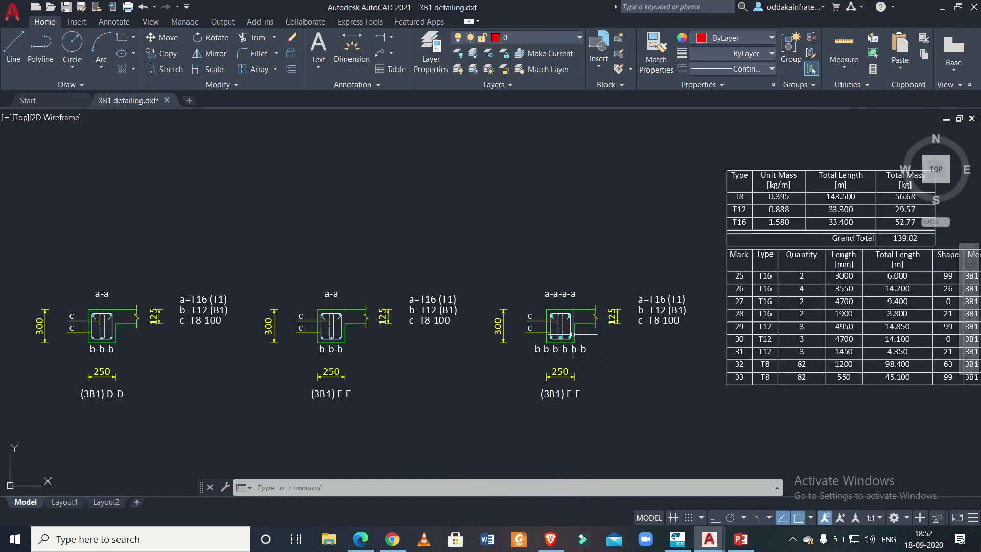
mouse_move(573, 334)
middle_mouse_down()
mouse_move(401, 366)
mouse_move(599, 346)
middle_mouse_up()
scroll(574, 340, "up", 4)
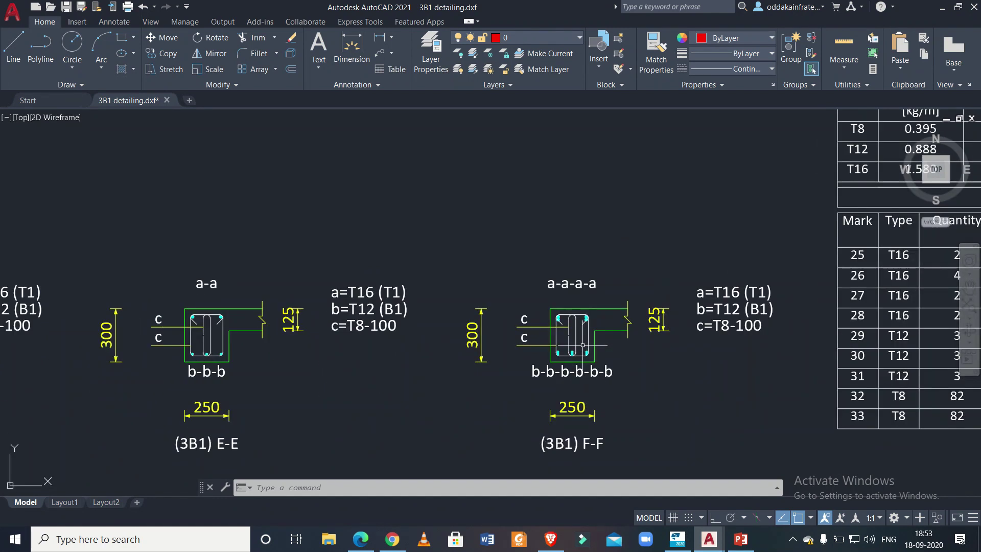
scroll(571, 349, "down", 6)
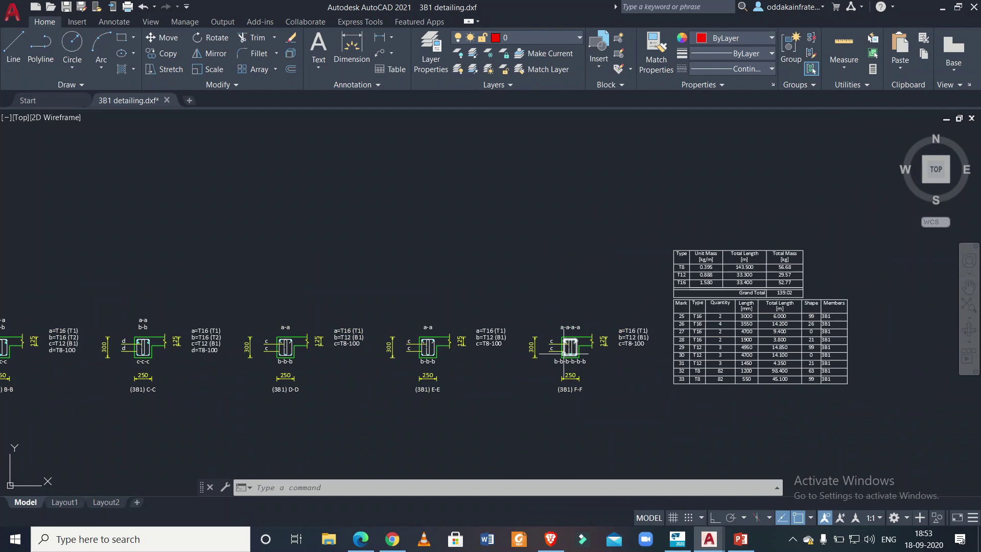
scroll(566, 354, "up", 5)
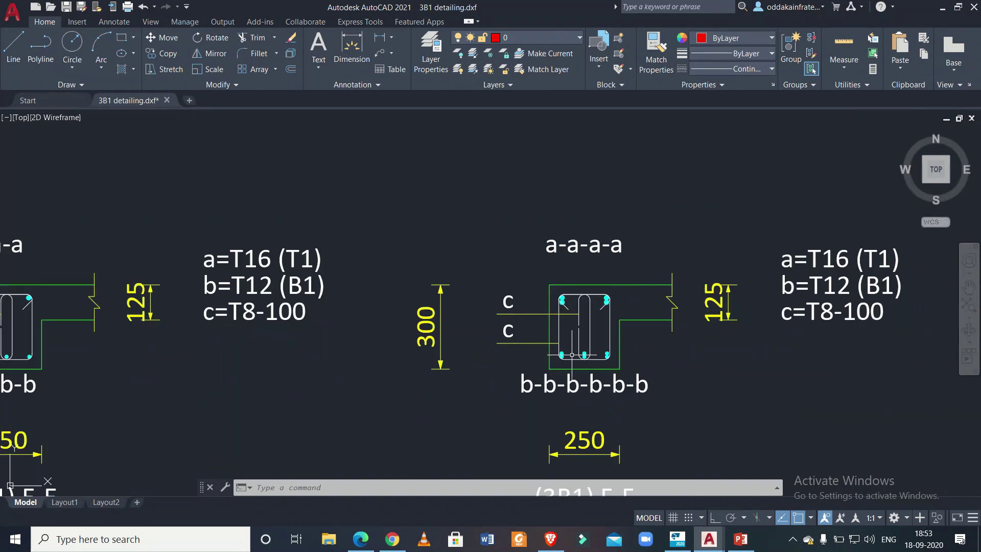
scroll(605, 352, "up", 2)
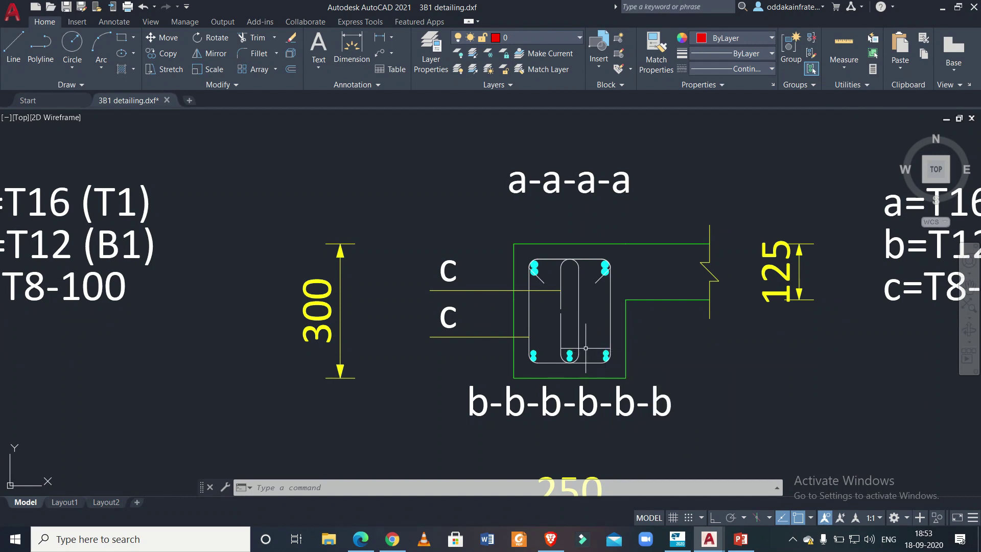
scroll(586, 347, "down", 2)
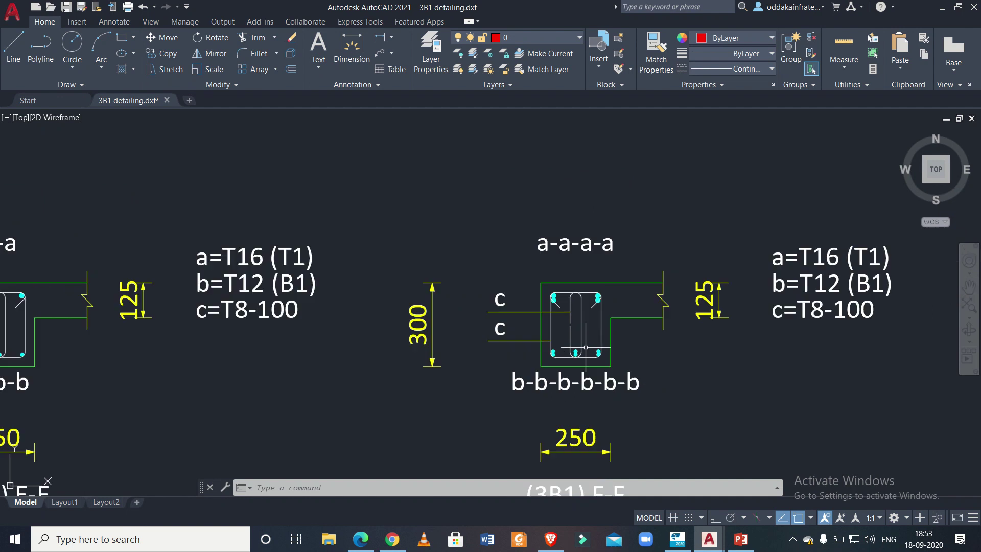
middle_click_drag(705, 327, 610, 339)
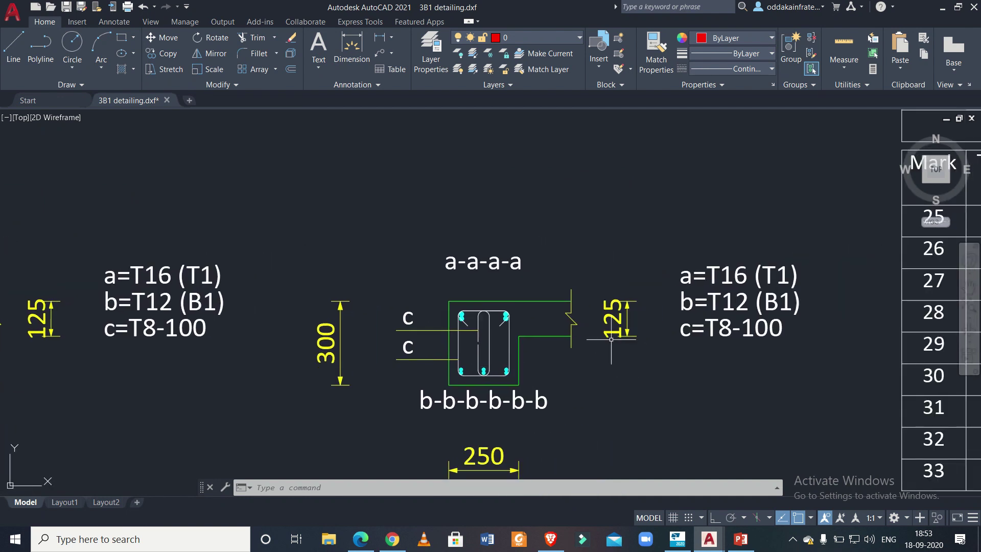
Zoom out to the beam elevation across gridlines 1–3 with sections A-A to C-C.
scroll(611, 339, "down", 4)
middle_click_drag(250, 345, 543, 354)
scroll(483, 344, "up", 4)
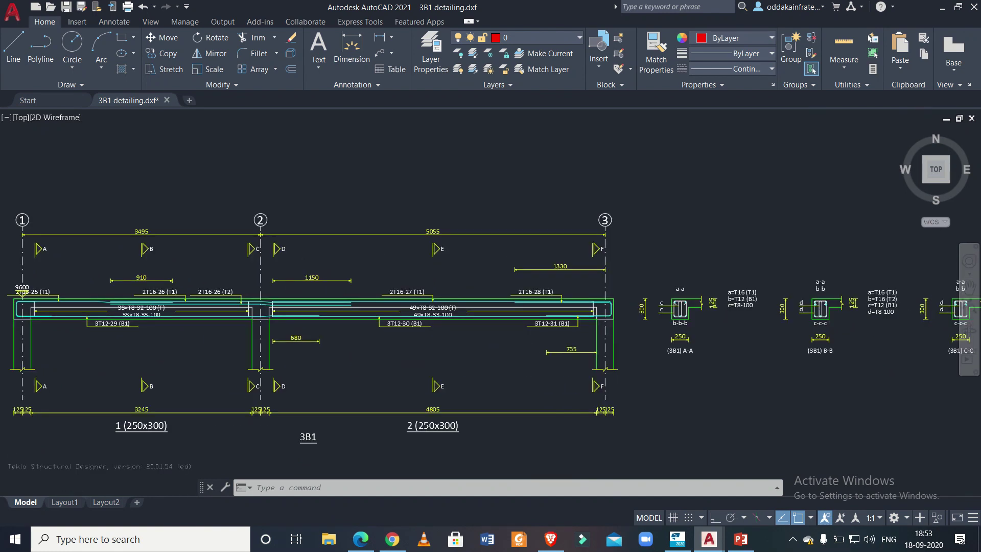
Centre sections E-E, F-F and the rebar table in view.
scroll(533, 346, "down", 4)
middle_click_drag(694, 334, 409, 332)
middle_click_drag(562, 327, 393, 332)
middle_click_drag(715, 347, 510, 347)
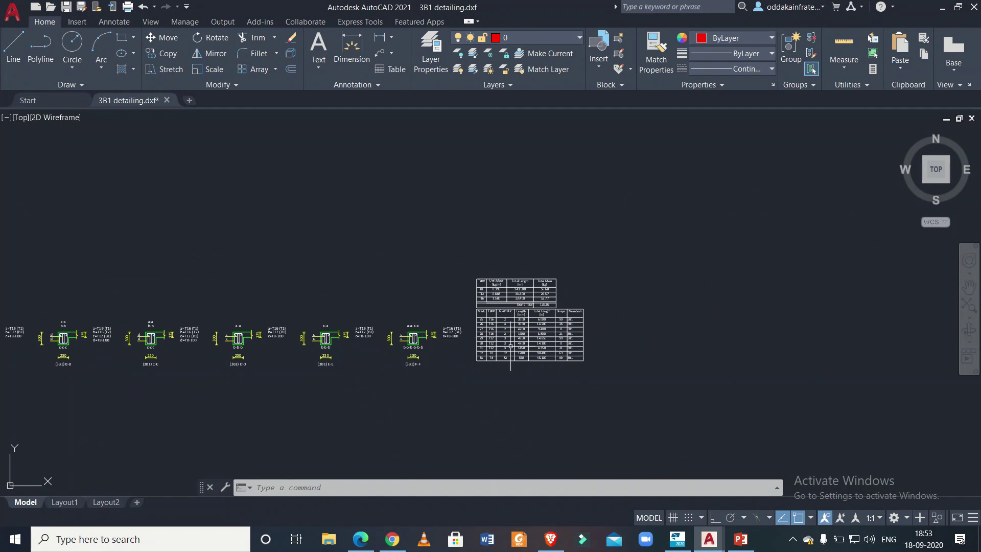
scroll(510, 346, "up", 1)
scroll(322, 351, "up", 3)
middle_click_drag(321, 350, 333, 361)
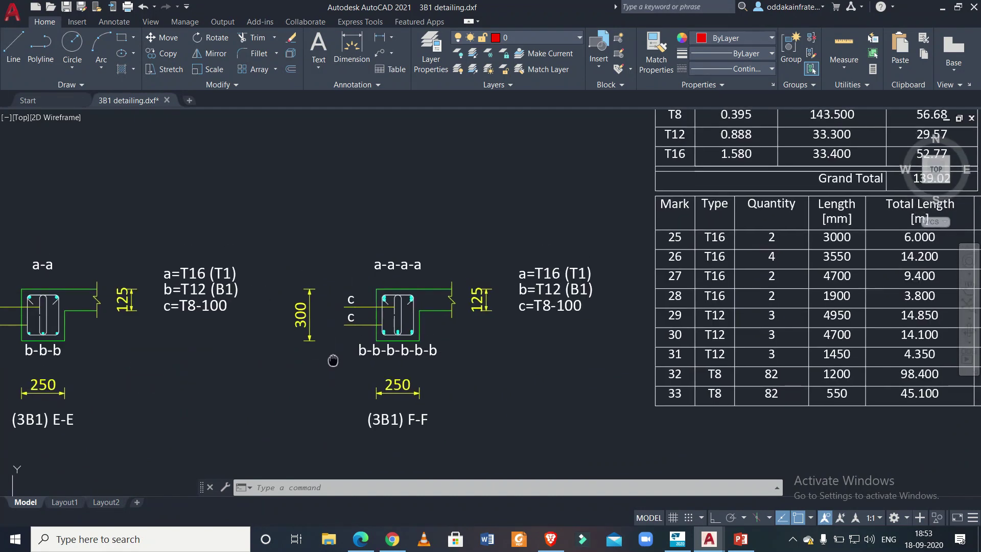
scroll(332, 361, "up", 2)
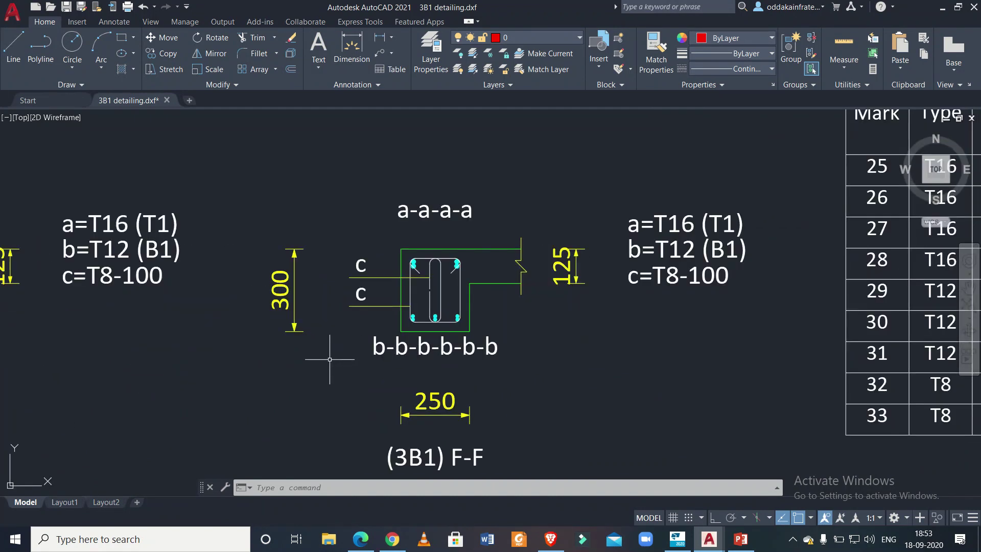
scroll(329, 359, "down", 2)
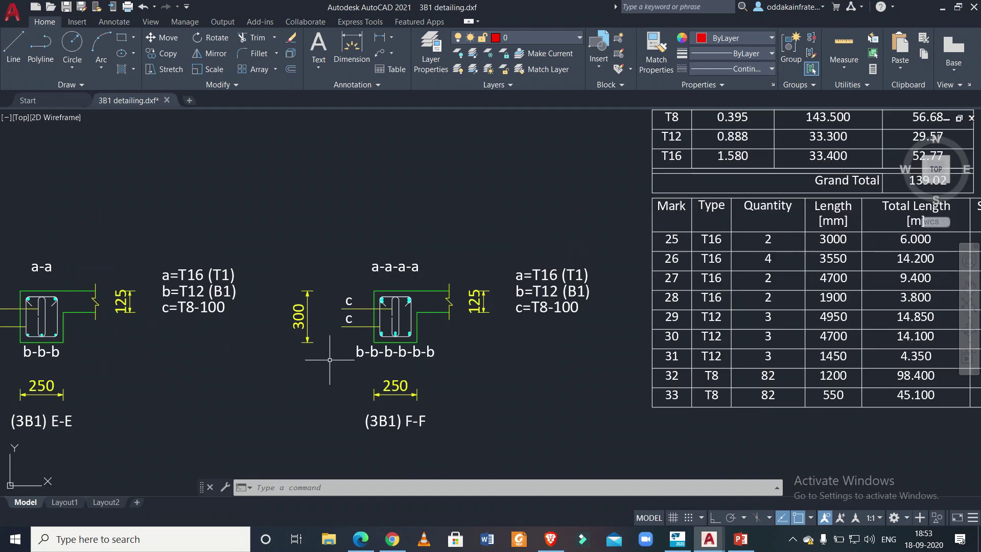
Reveal the full bar schedule tables next to section F-F.
middle_click_drag(643, 312, 428, 323)
middle_click_drag(704, 289, 601, 328)
middle_click_drag(546, 310, 547, 318)
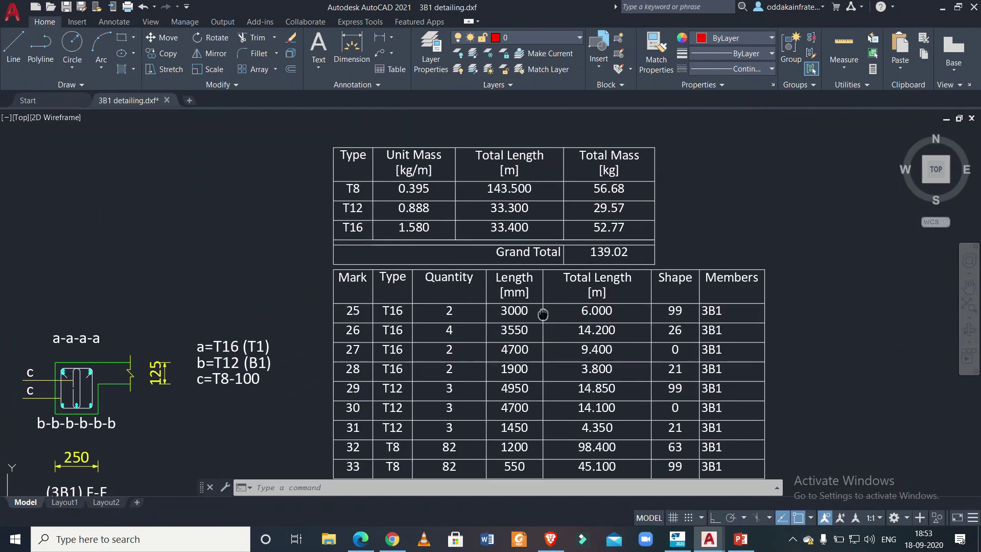
middle_click_drag(696, 147, 668, 236)
scroll(634, 215, "up", 2)
scroll(197, 287, "up", 2)
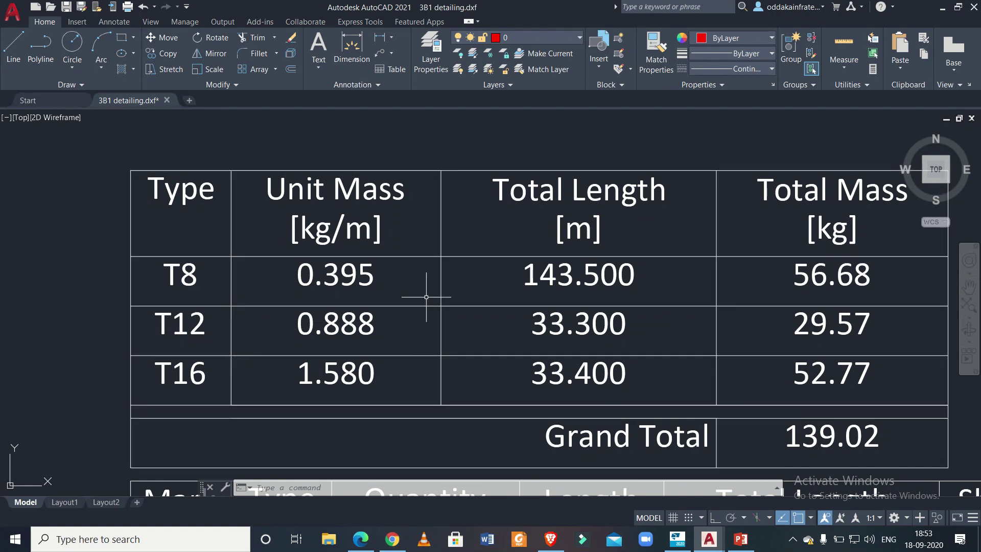
scroll(426, 297, "down", 4)
mouse_move(450, 322)
middle_mouse_down()
mouse_move(430, 212)
mouse_move(506, 267)
mouse_move(646, 274)
middle_mouse_up()
scroll(431, 212, "down", 2)
scroll(511, 266, "down", 3)
scroll(595, 274, "down", 3)
Re-centre the 3B1 elevation spans, then return to Tekla Structural Designer's DXF Export Preferences.
middle_click_drag(352, 286, 370, 296)
scroll(310, 297, "up", 2)
scroll(310, 297, "up", 2)
middle_click_drag(310, 297, 355, 319)
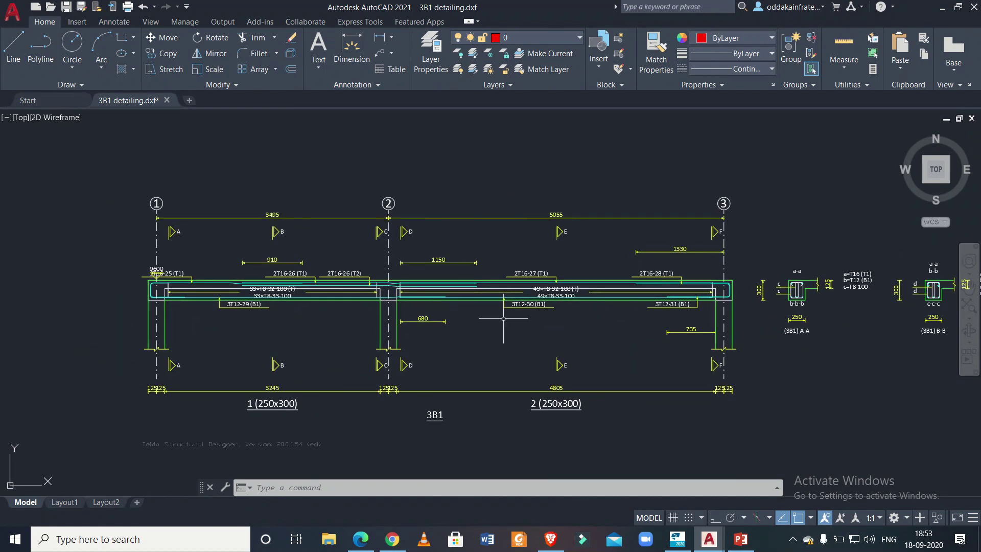
left_click(677, 541)
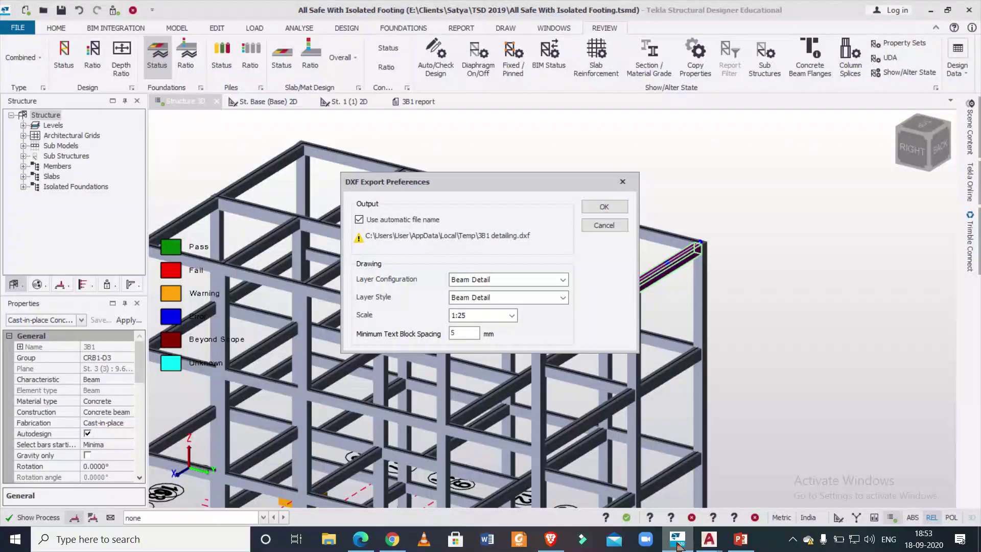